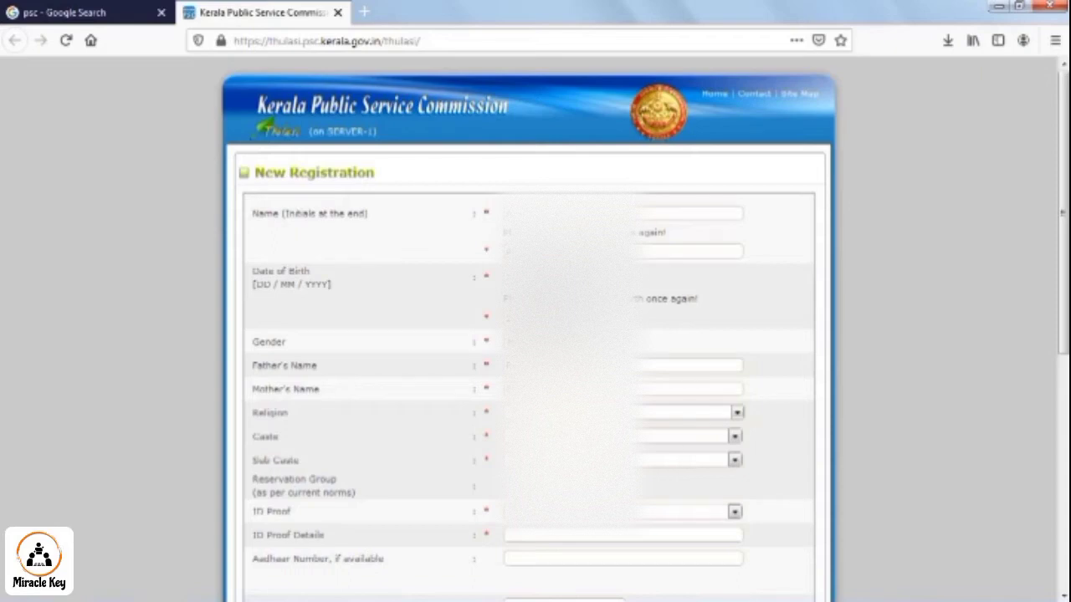
- Choose the candidate's religion and caste, with THIYYA as the sub caste
click(579, 412)
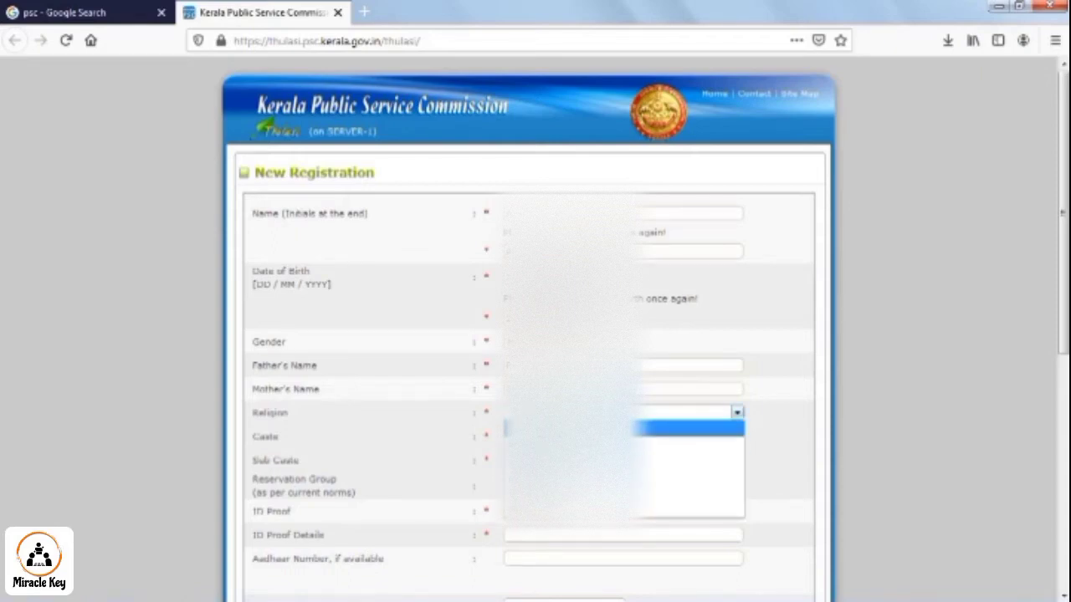
click(579, 412)
click(578, 413)
click(577, 443)
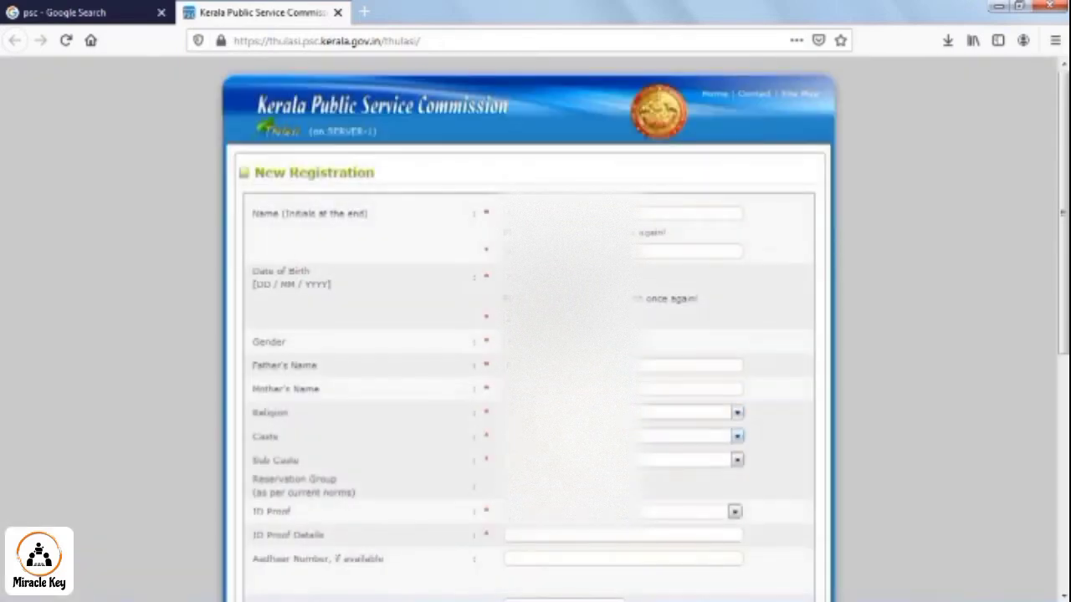
click(577, 436)
click(577, 273)
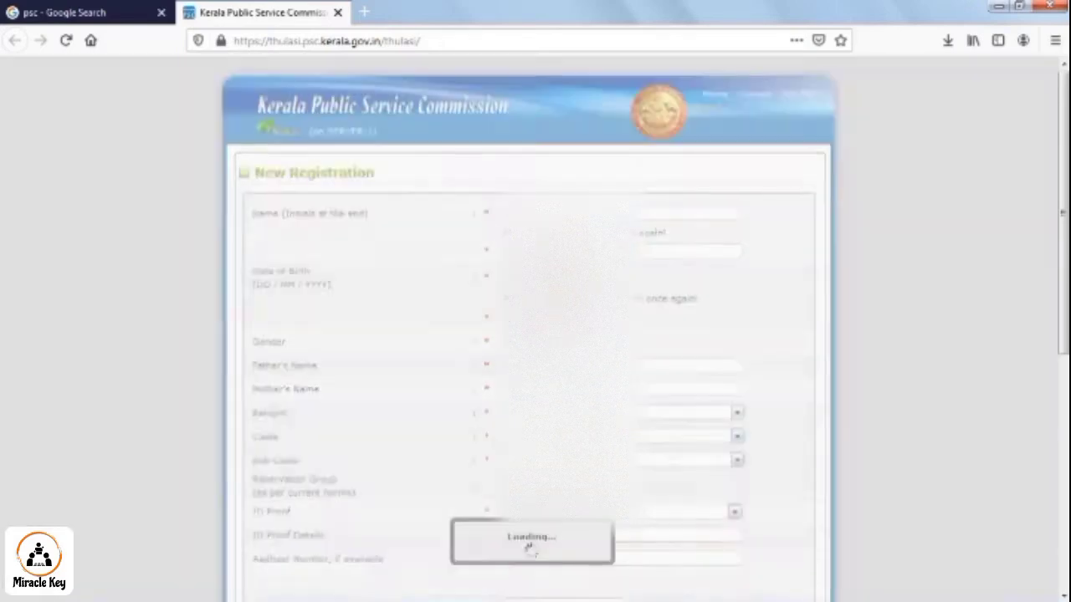
click(578, 460)
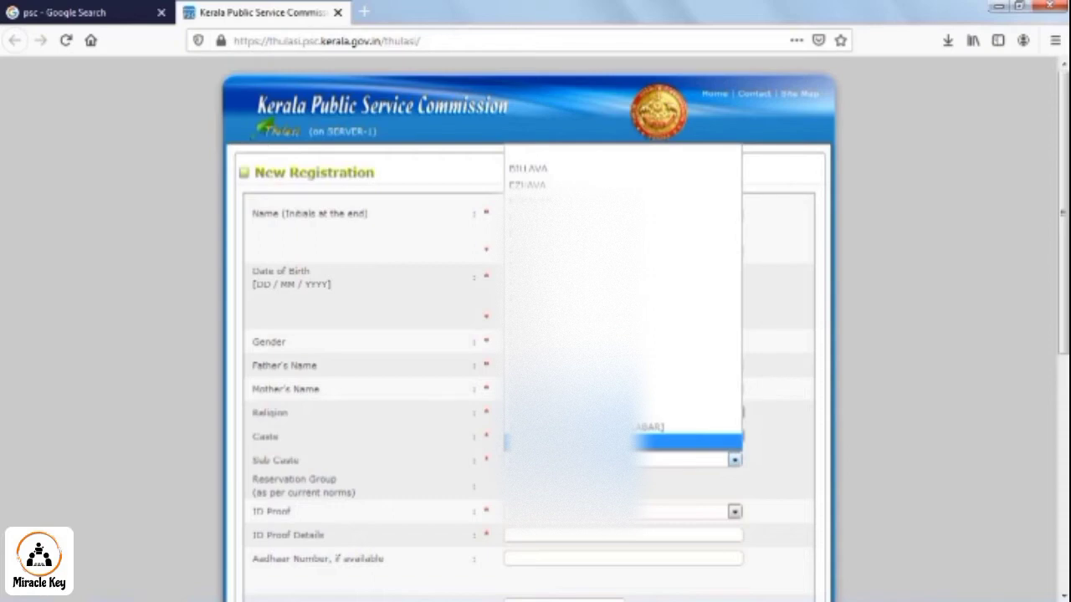
click(571, 442)
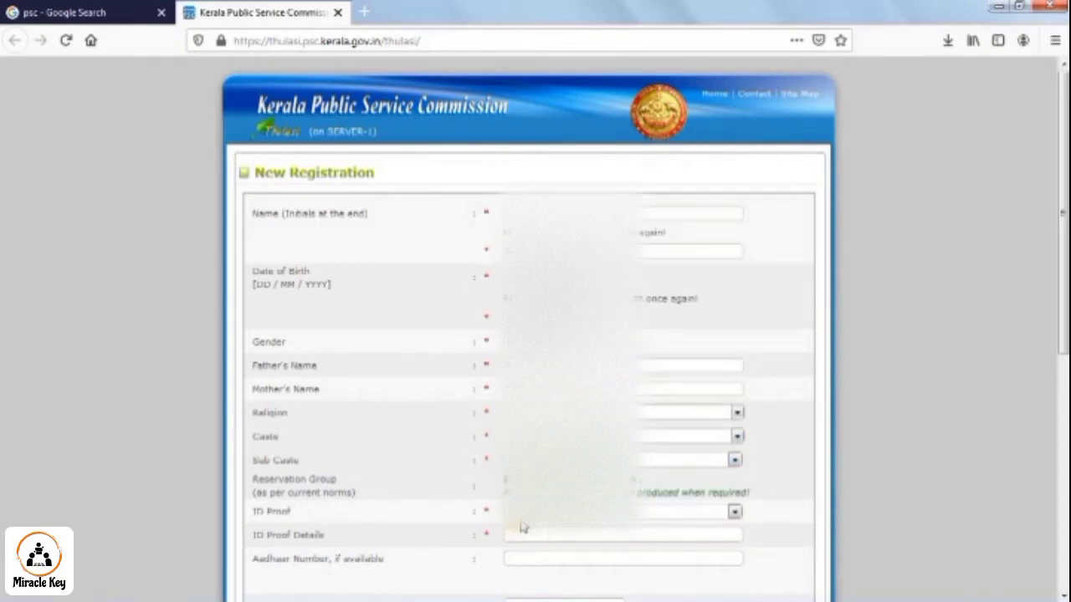
- Select AADHAAR as ID proof, enter the Aadhaar number, and add the mobile number
click(534, 512)
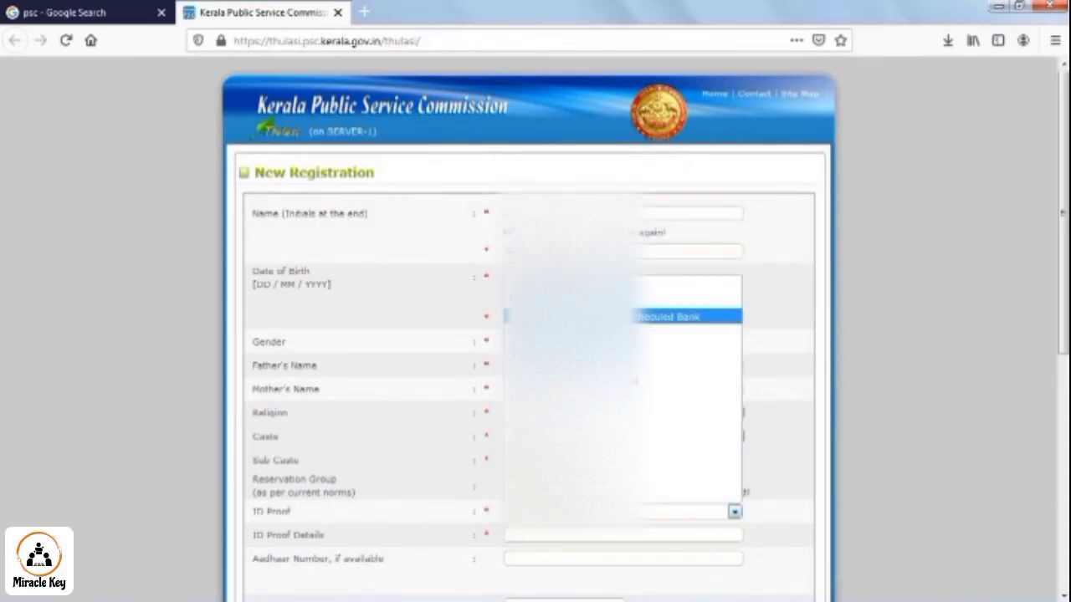
click(569, 300)
scroll(550, 510, down, 2)
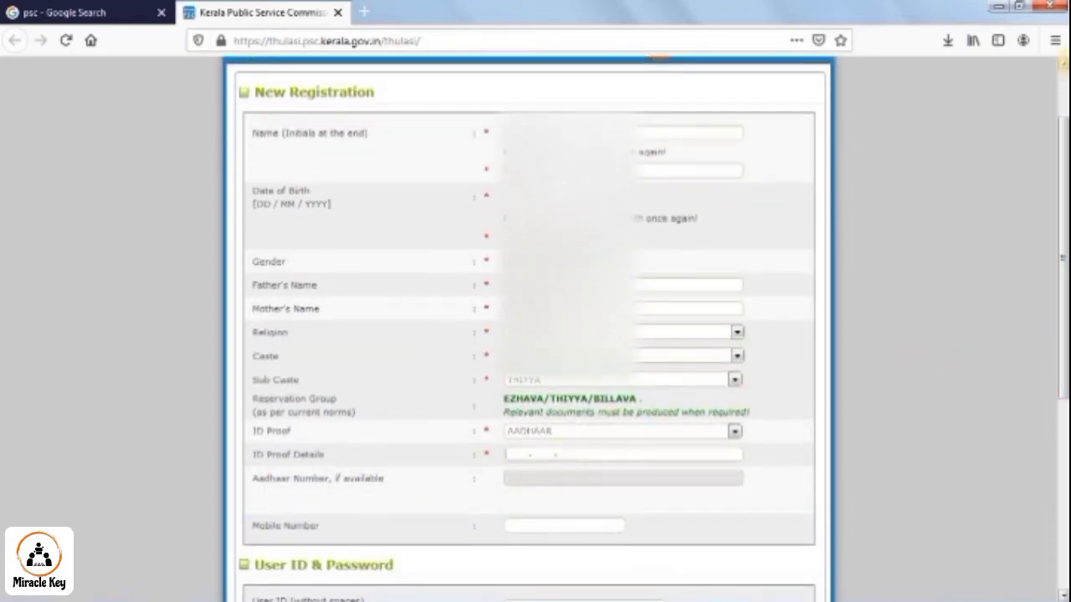
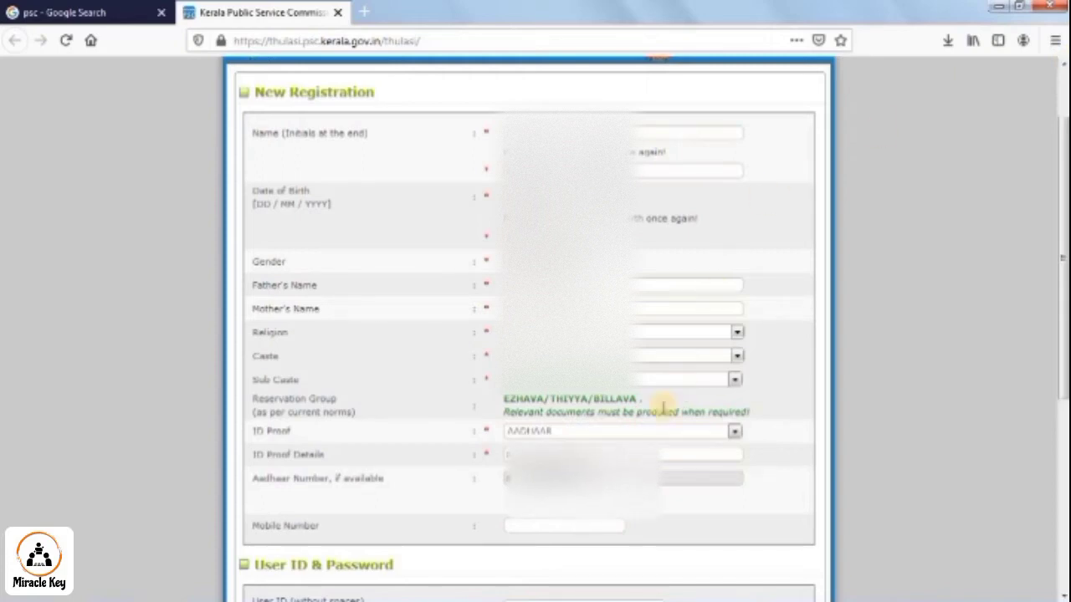
click(579, 525)
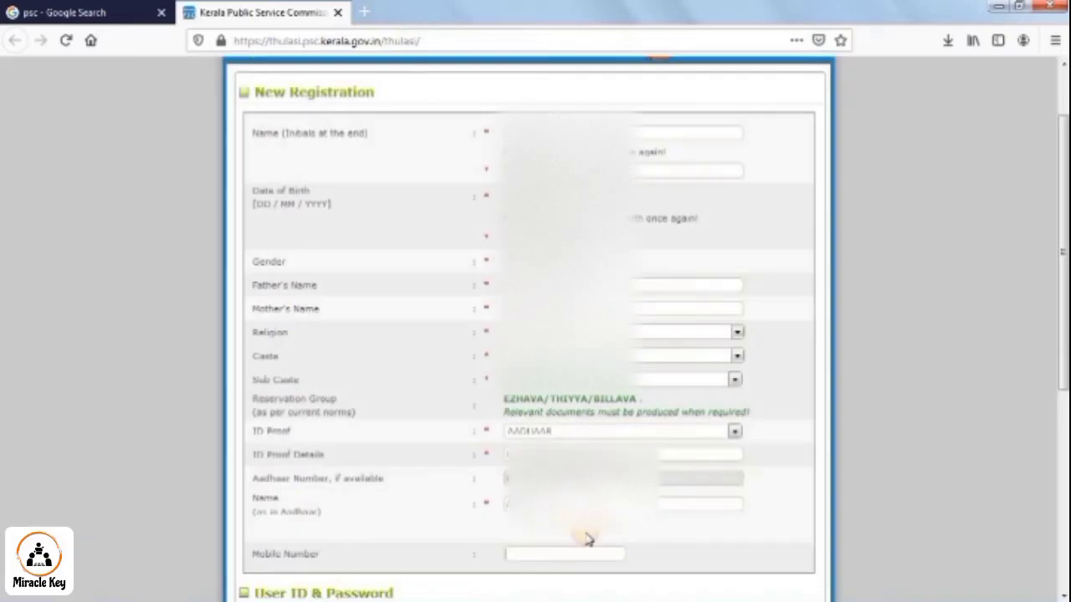
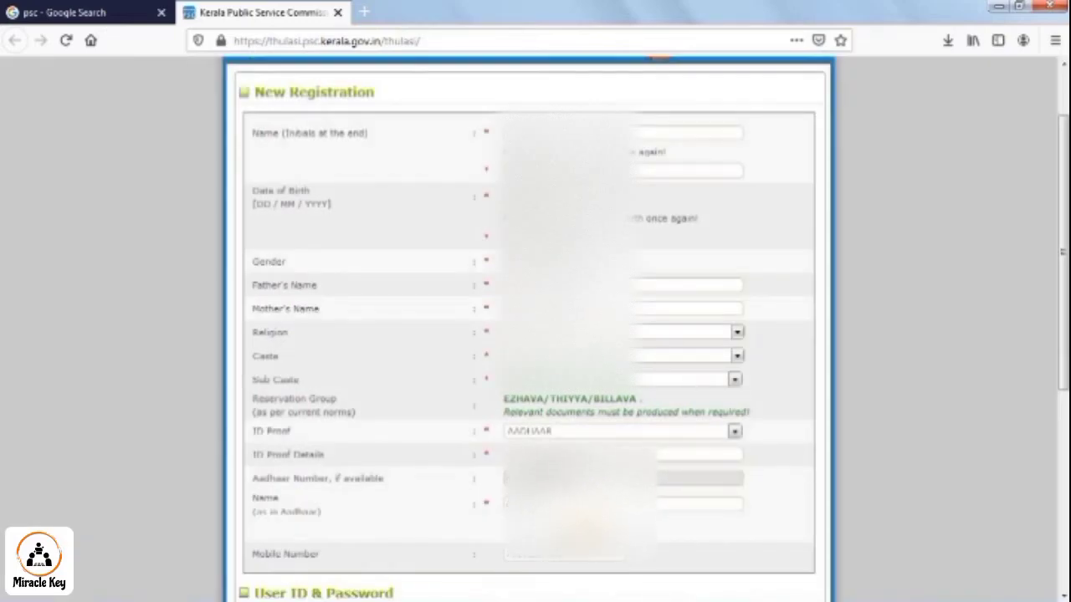
scroll(664, 363, down, 2)
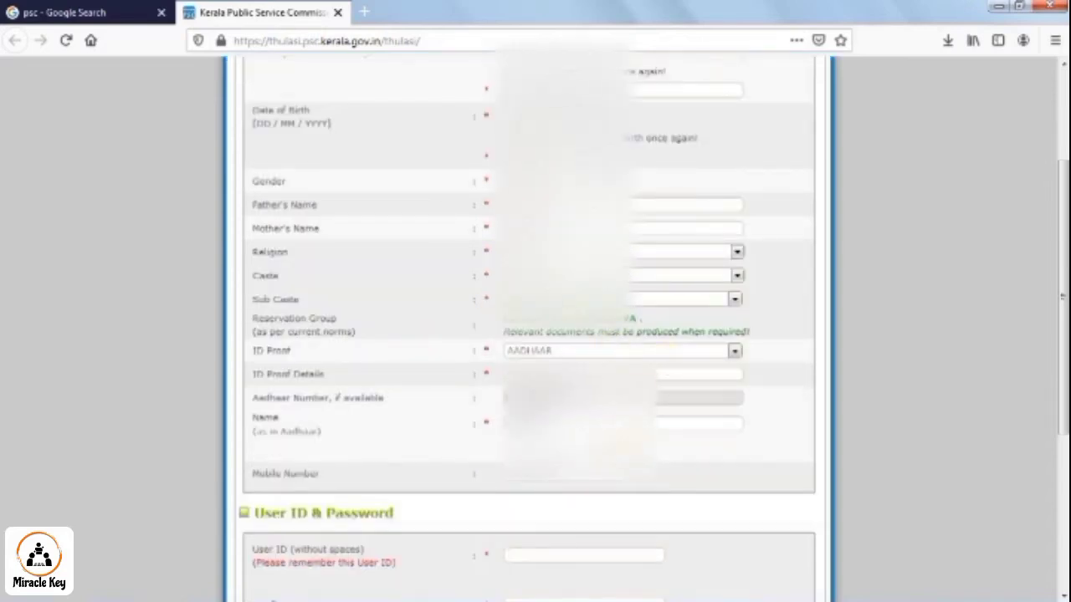
- Enter a user ID, adding an underscore so the site reports it available
scroll(661, 424, down, 6)
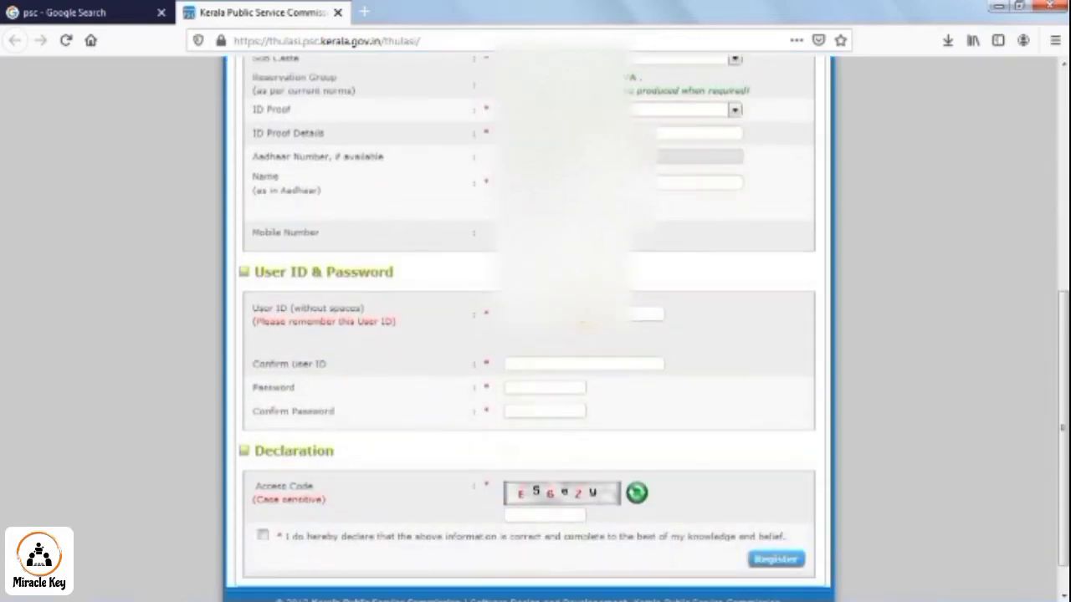
click(583, 315)
text(A)
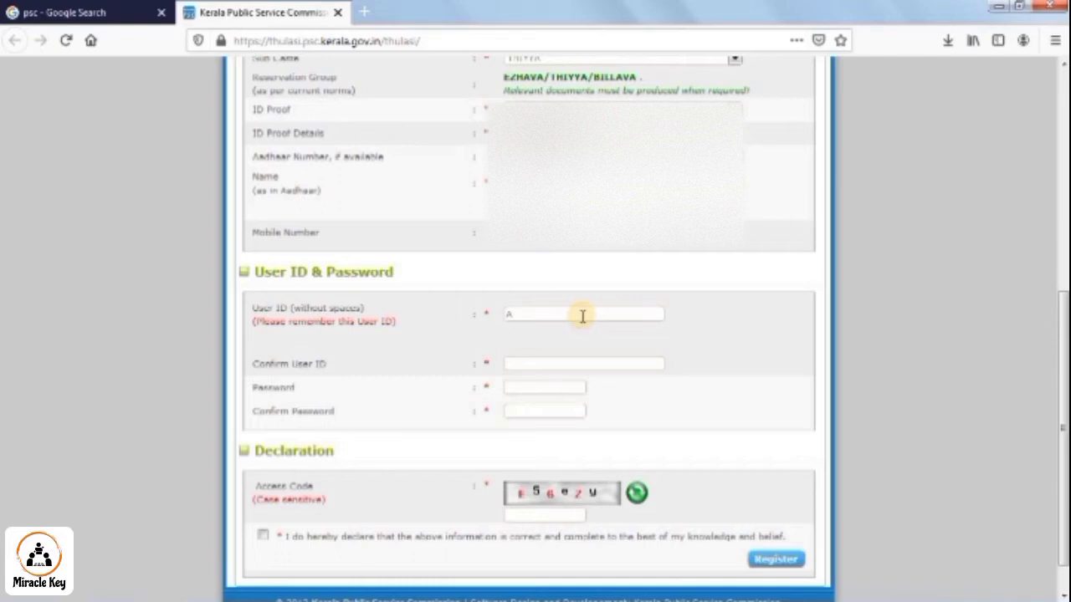
key(BackSpace)
text(A)
key(BackSpace)
text(AdithA)
click(594, 360)
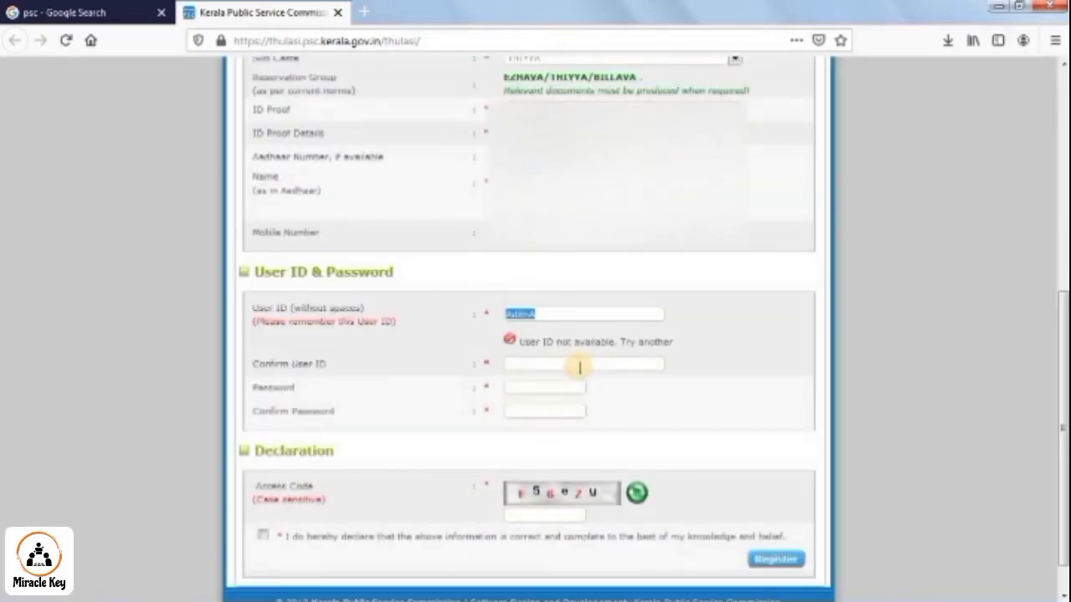
click(540, 314)
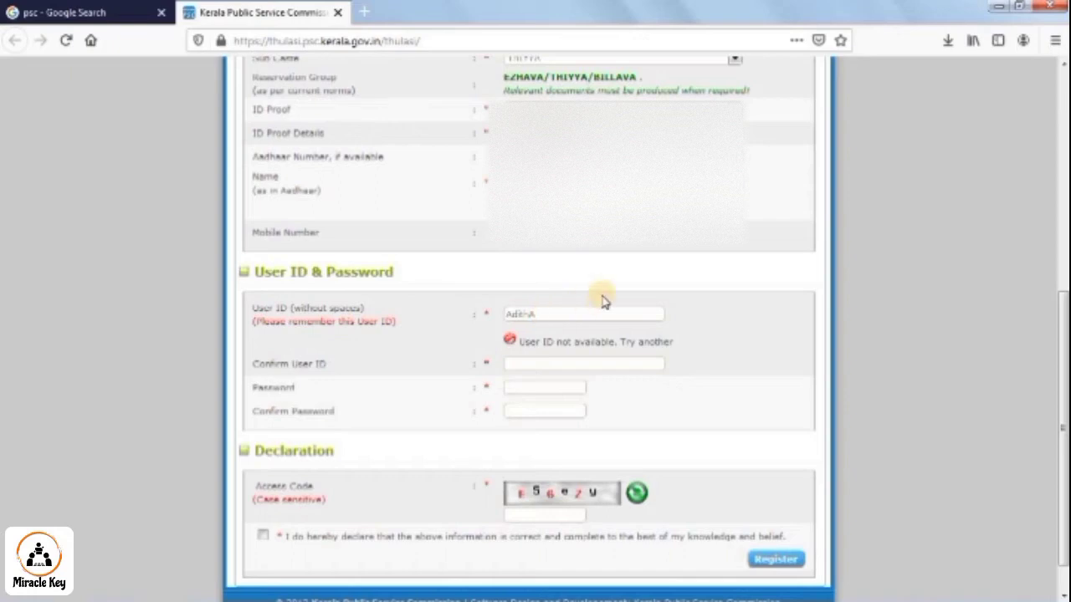
text(_)
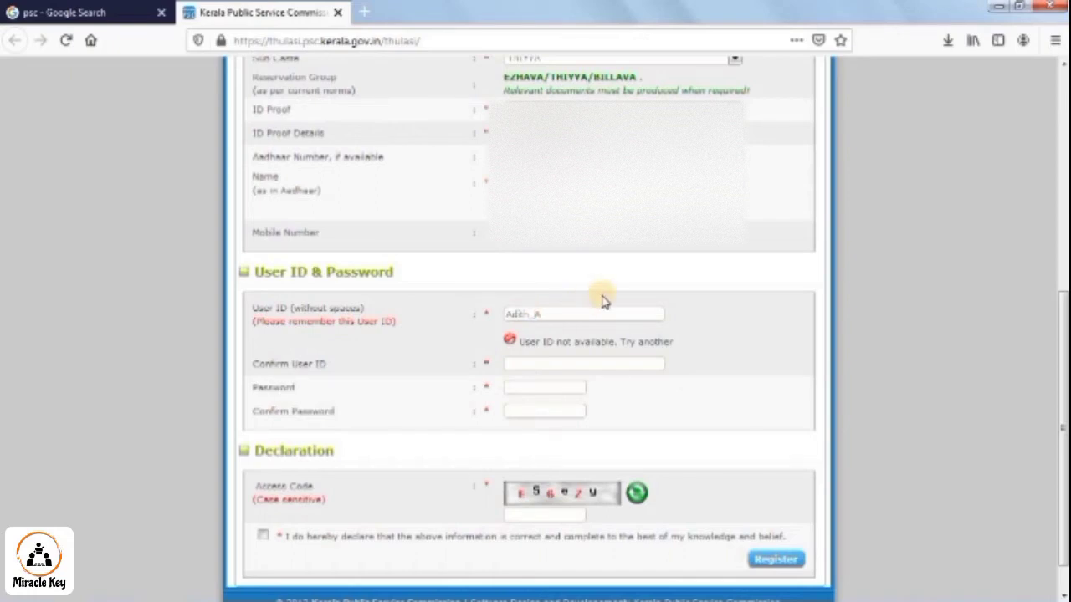
- Retype the same user ID in the Confirm User ID field
click(567, 368)
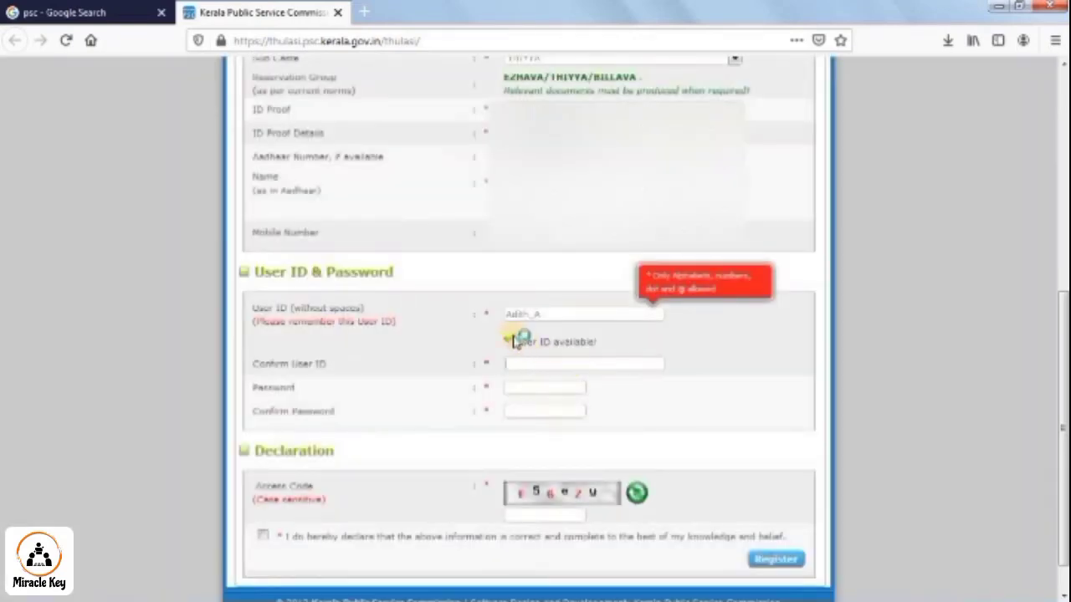
click(544, 312)
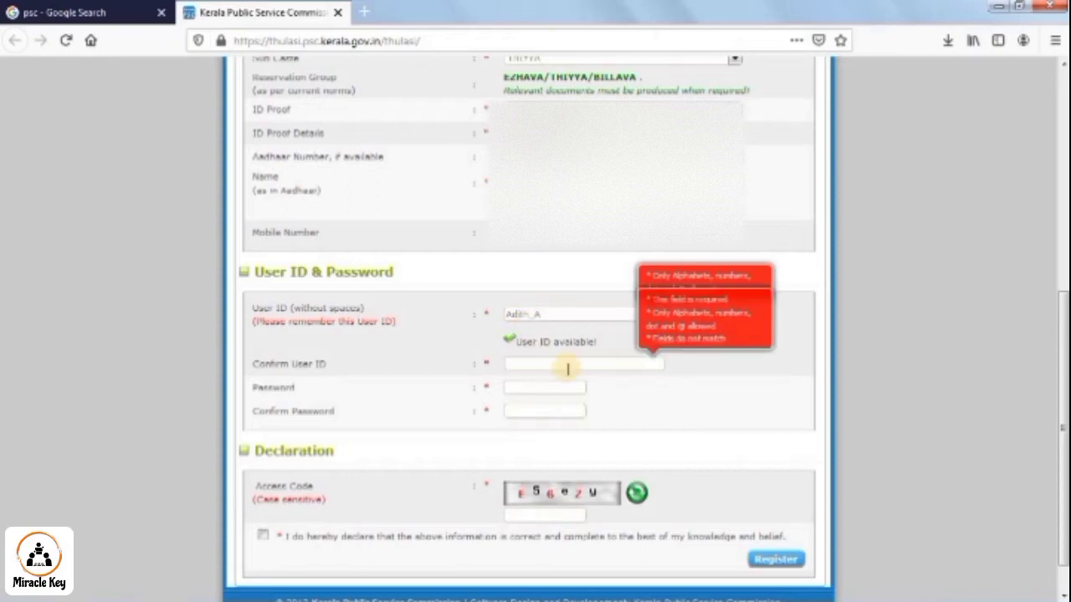
click(567, 368)
text(Adith_A)
- Remove the underscore from the user ID, then enter and confirm the password
click(559, 384)
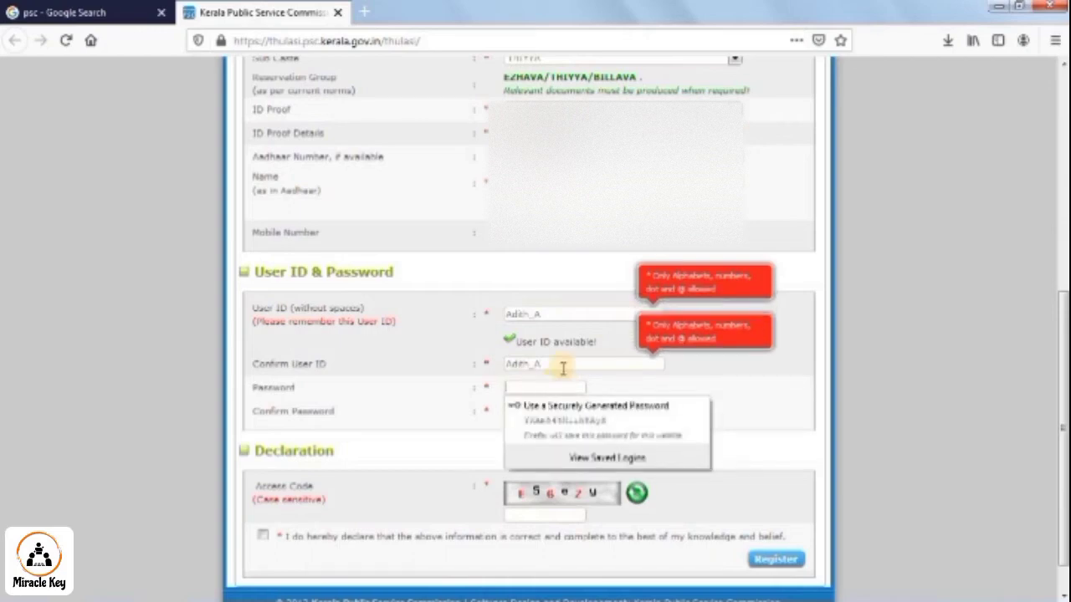
click(533, 313)
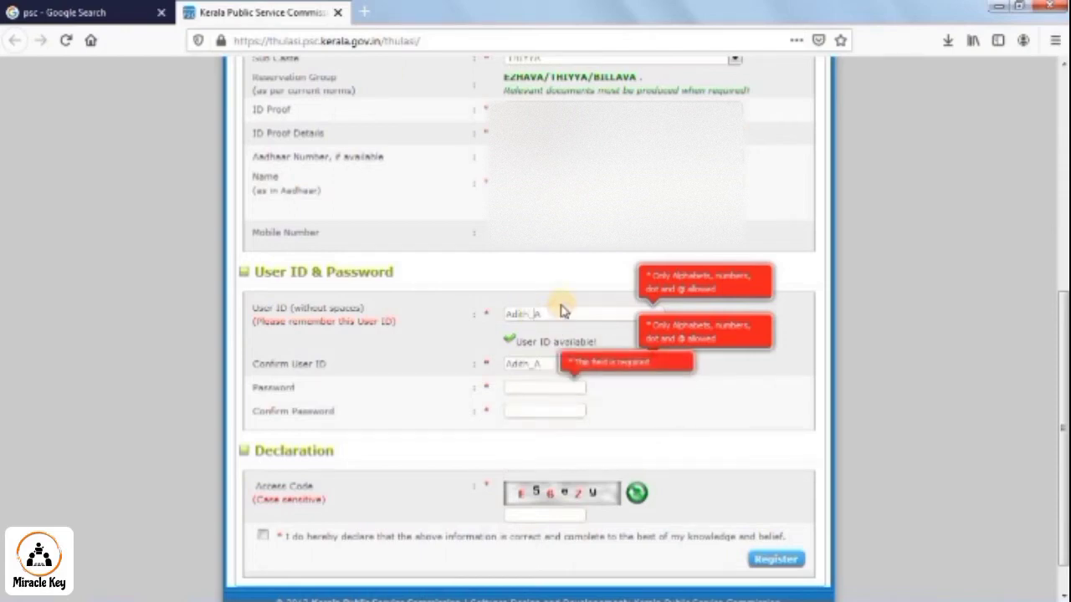
key(BackSpace)
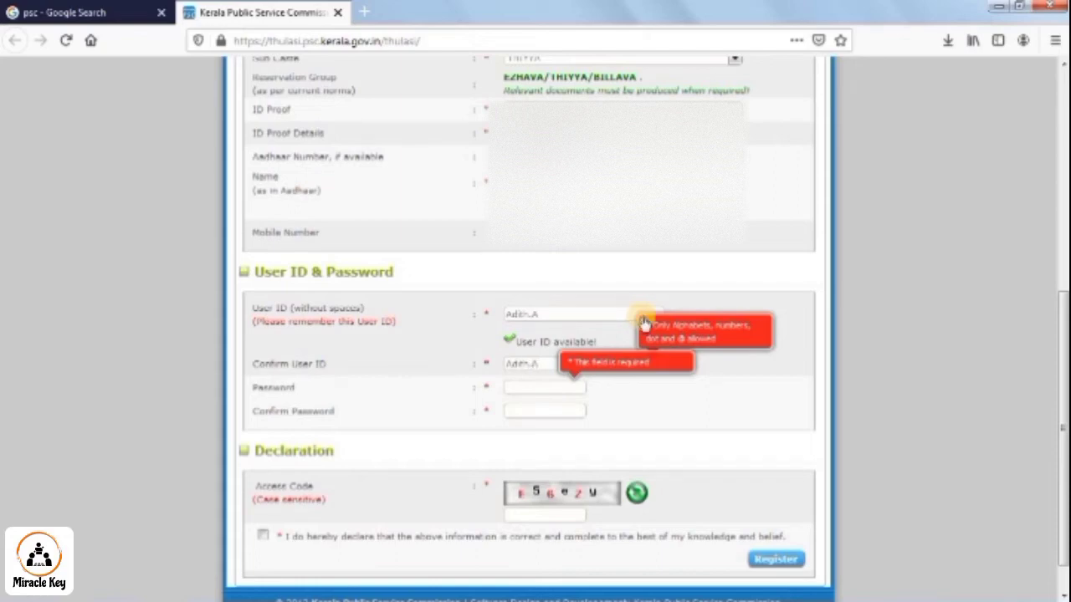
click(554, 385)
click(572, 369)
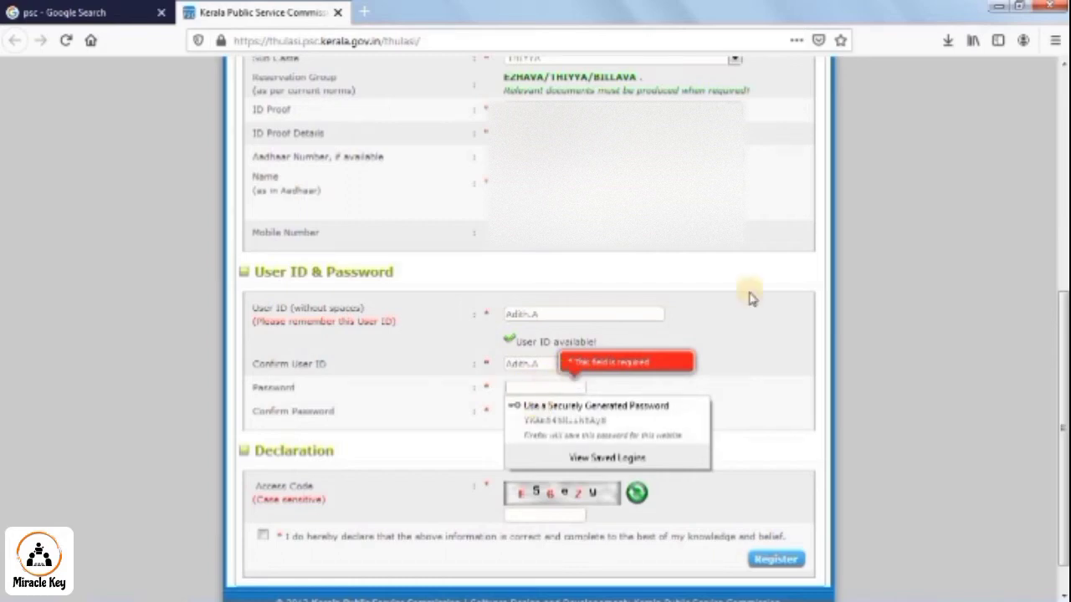
text(****)
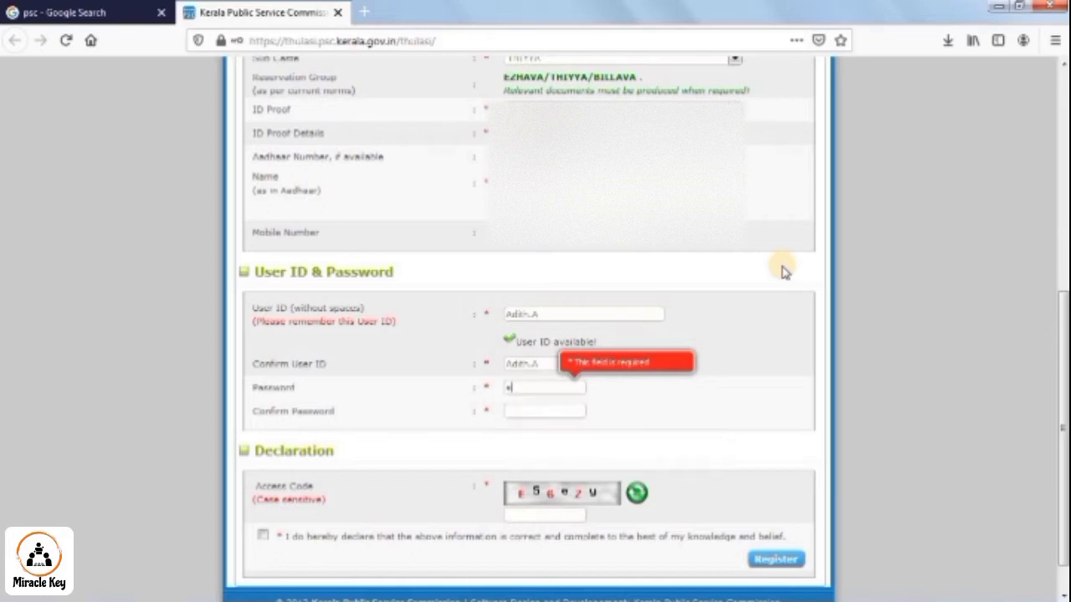
text(**)
key(BackSpace)
key(BackSpace)
key(BackSpace)
key(BackSpace)
key(BackSpace)
key(BackSpace)
text(***********)
click(537, 412)
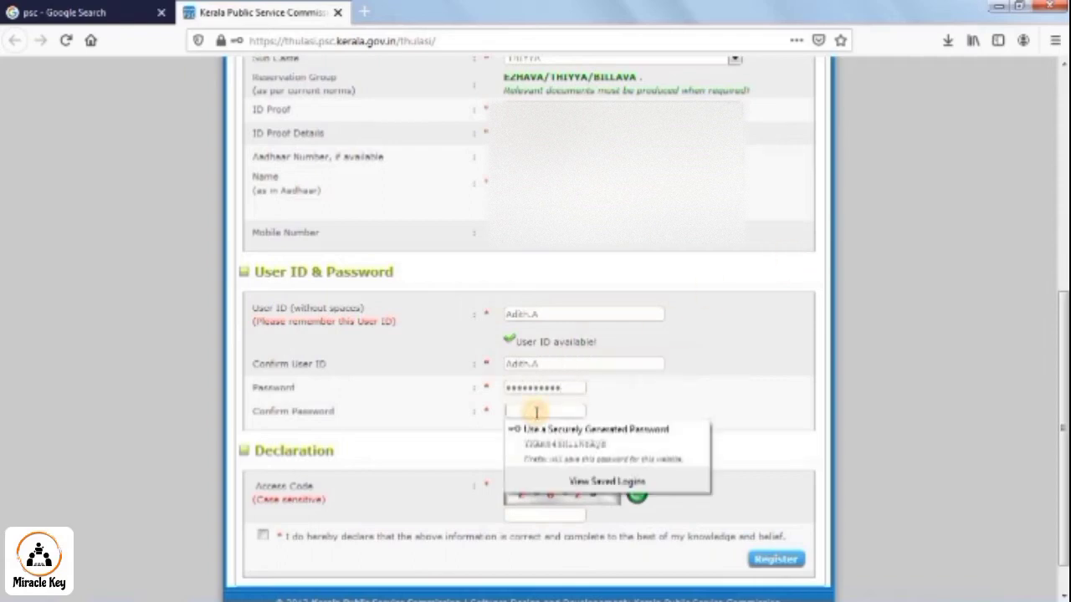
text(*****)
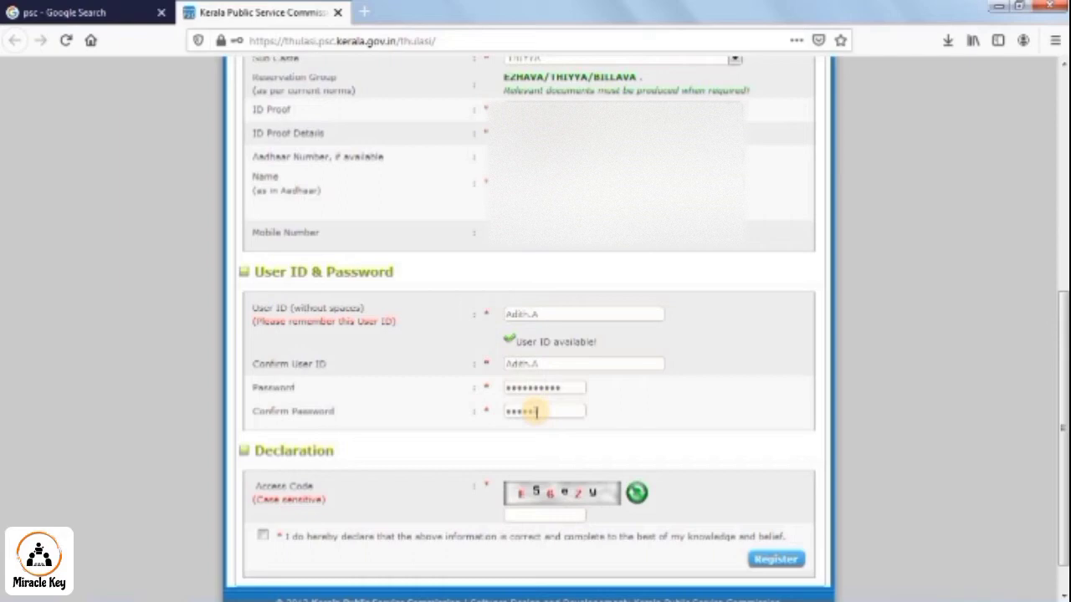
text(******)
- Enter the captcha access code, accept the declaration and submit the registration
click(526, 515)
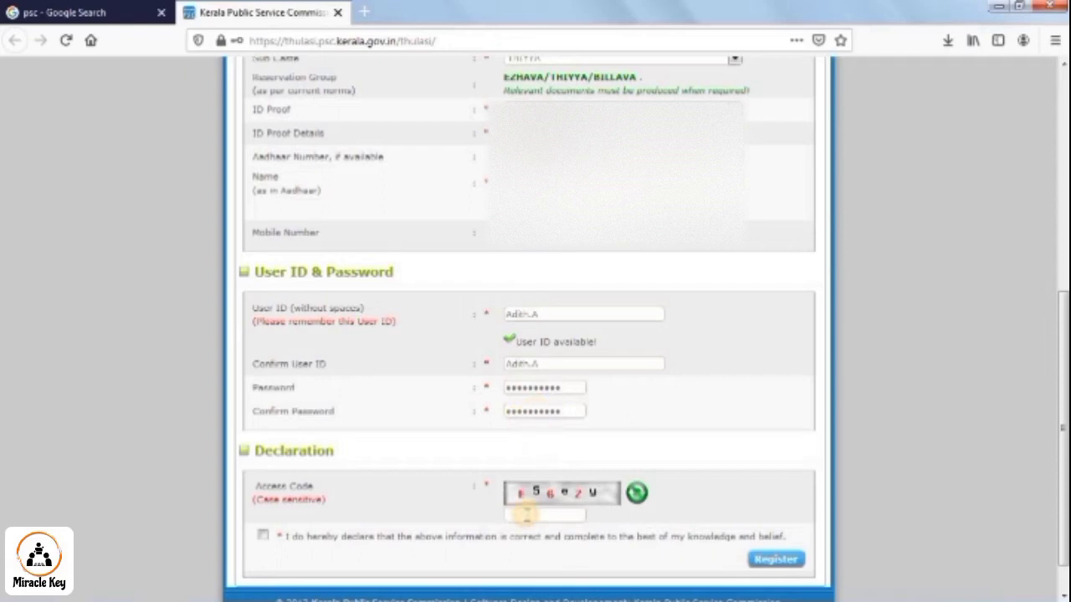
text(E56ezy)
click(262, 537)
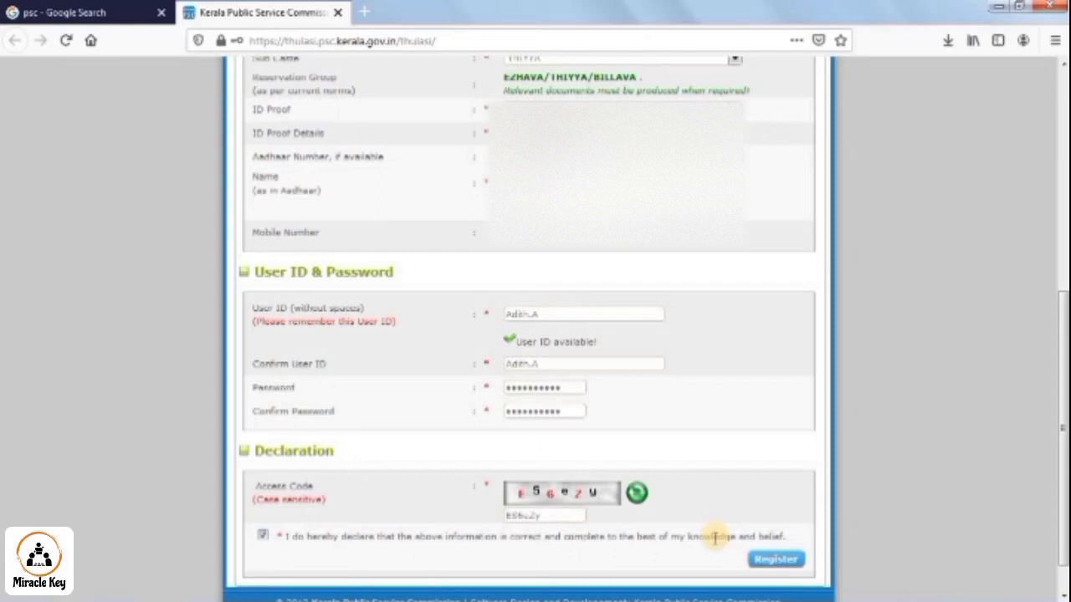
click(788, 558)
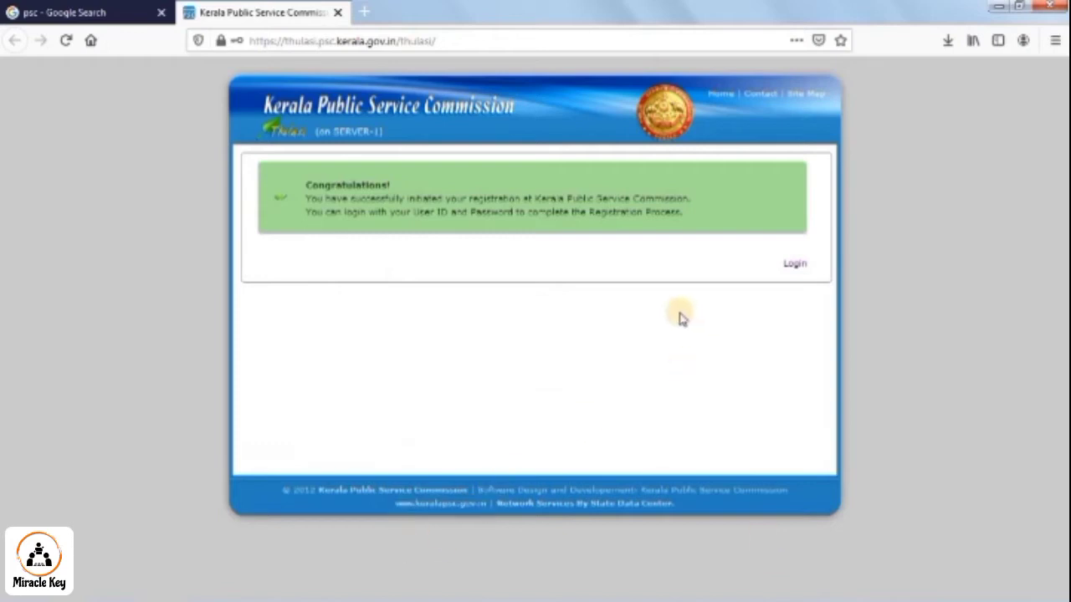
- Log in with the new user ID, password and the displayed access code
click(792, 266)
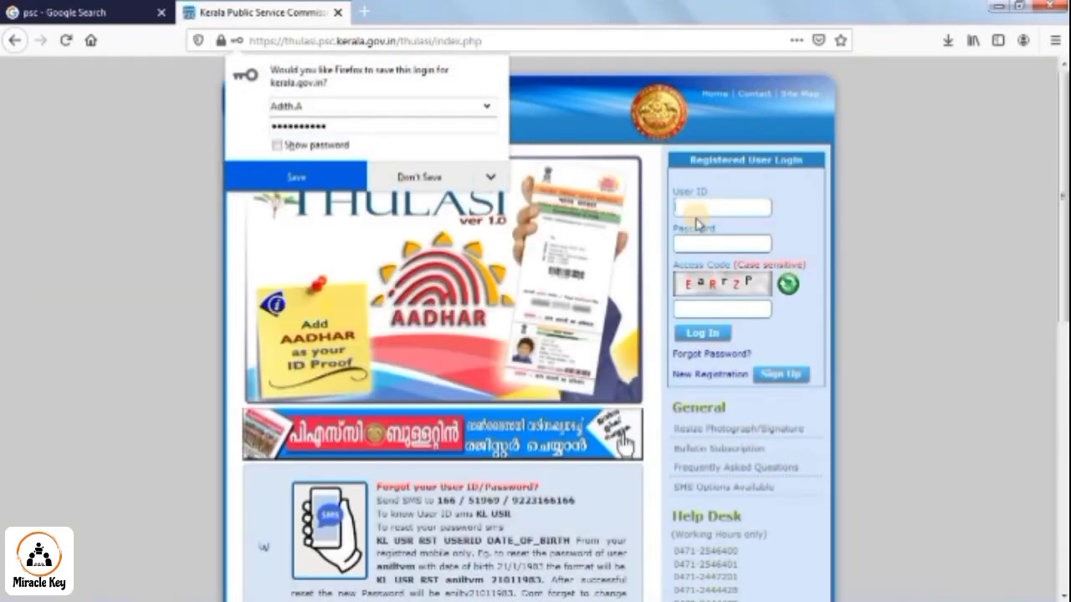
click(419, 178)
click(684, 208)
text(ndith.A)
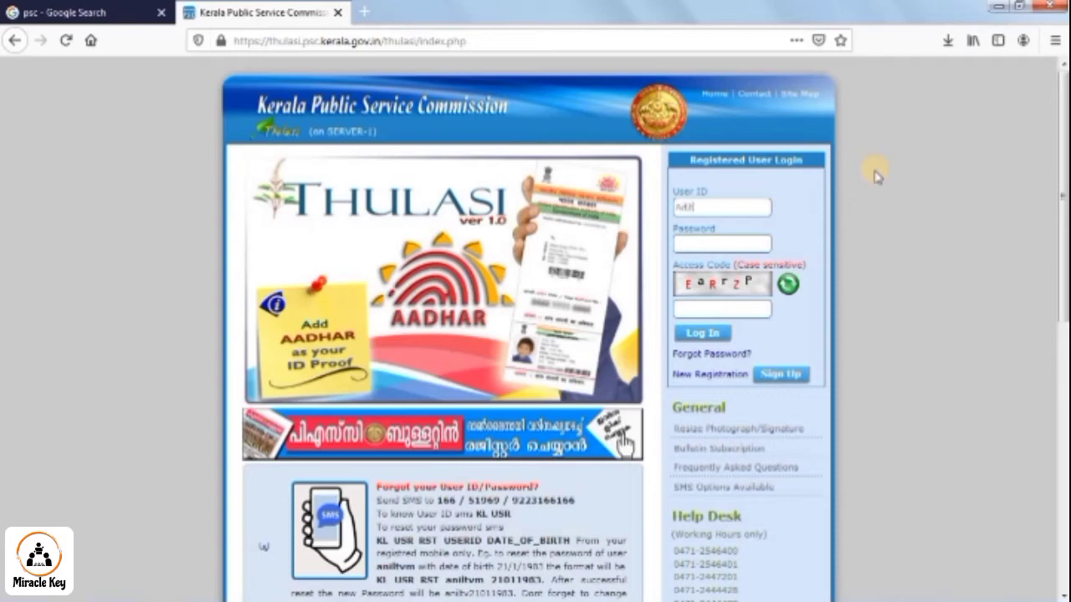
click(712, 242)
text(*****)
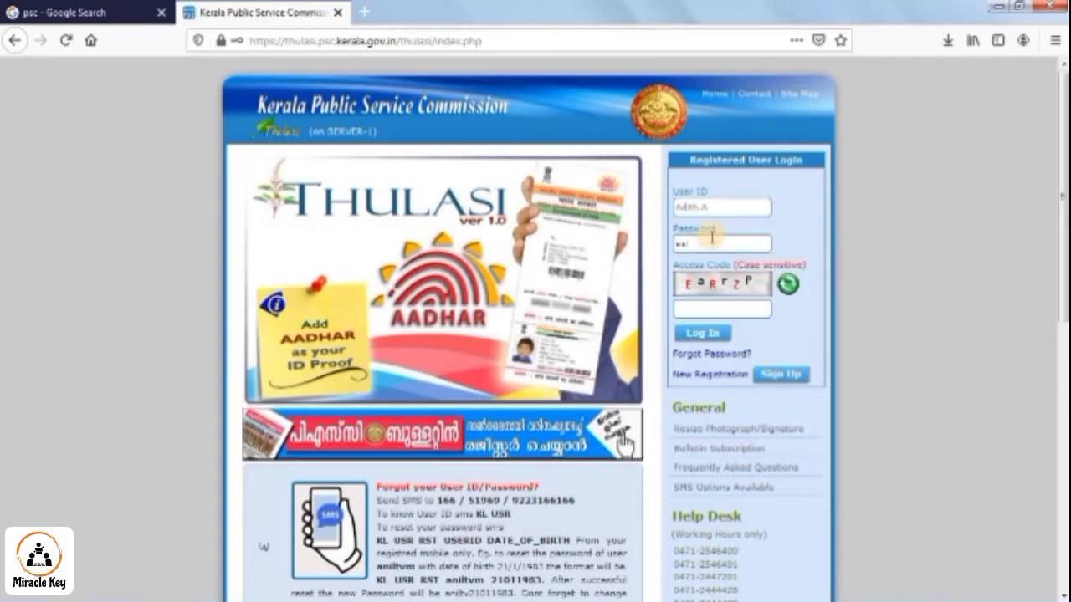
text(****)
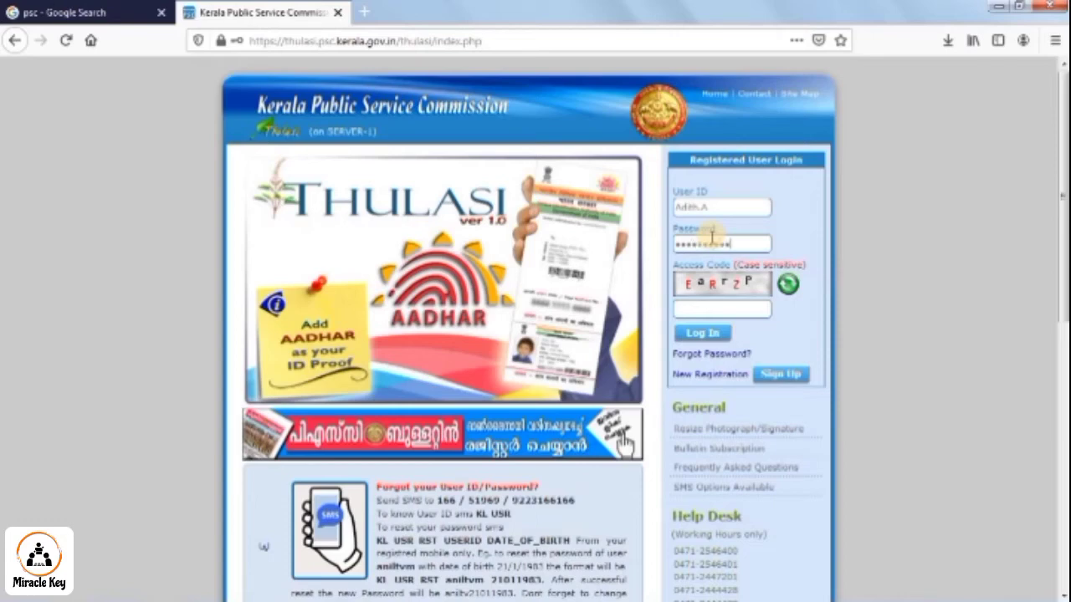
click(742, 307)
text(A)
key(BackSpace)
text(EaRrZP)
click(709, 335)
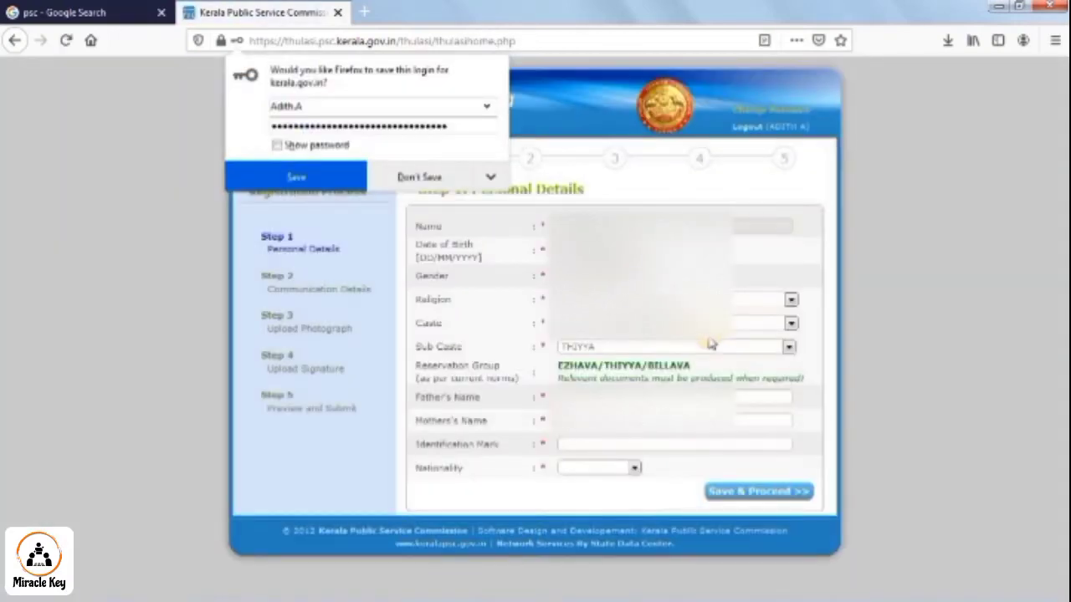
- Enter 'A BLACK MOLE ON THE CHIN' as the identification mark
click(433, 175)
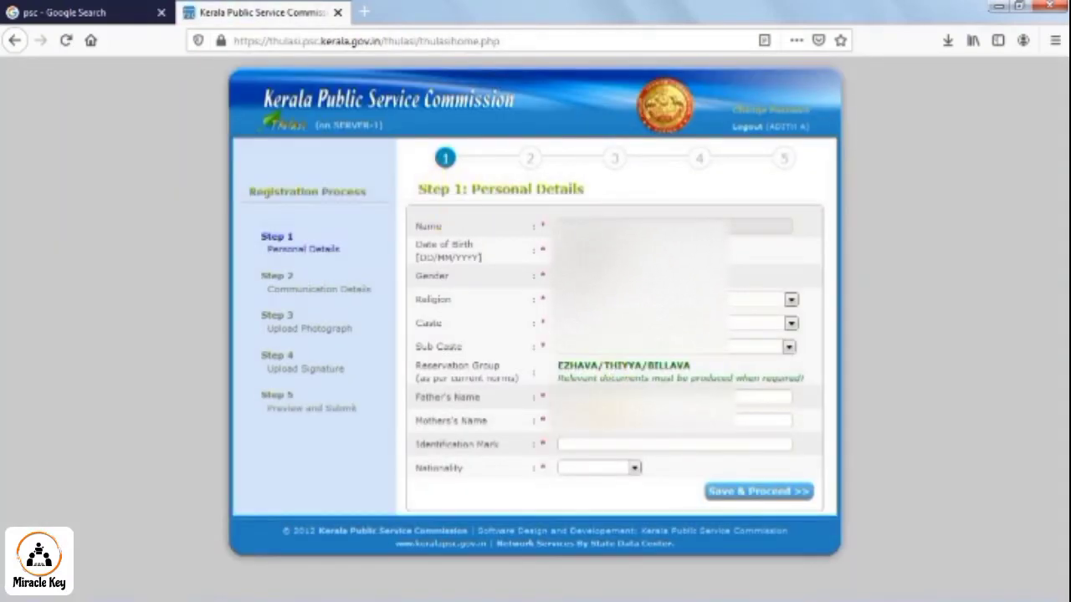
click(598, 444)
text(A BLACK)
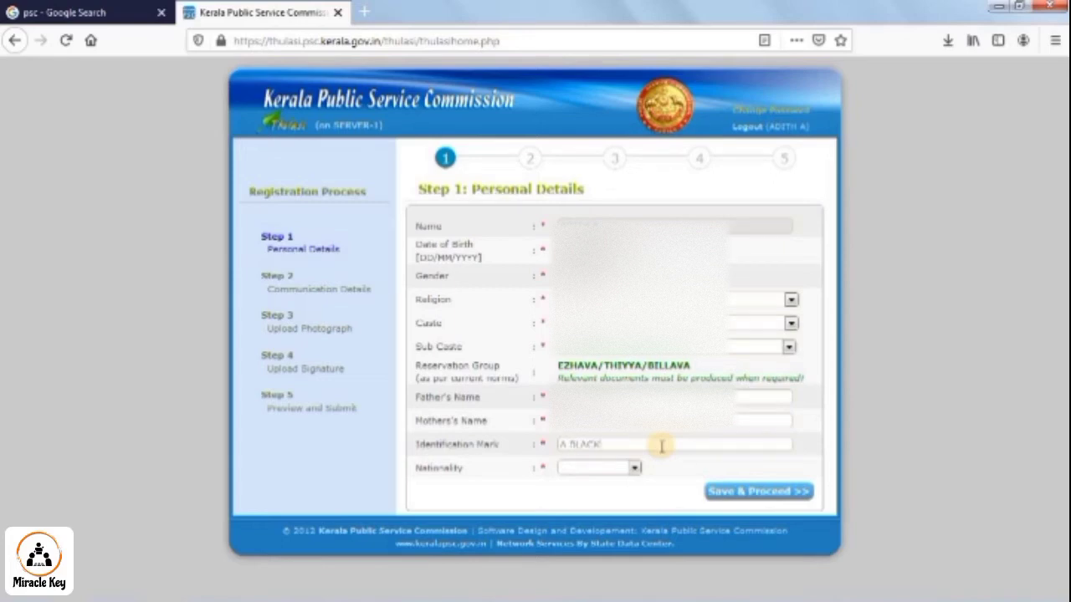
text( MOLE THI)
text(ON)
text( CHE)
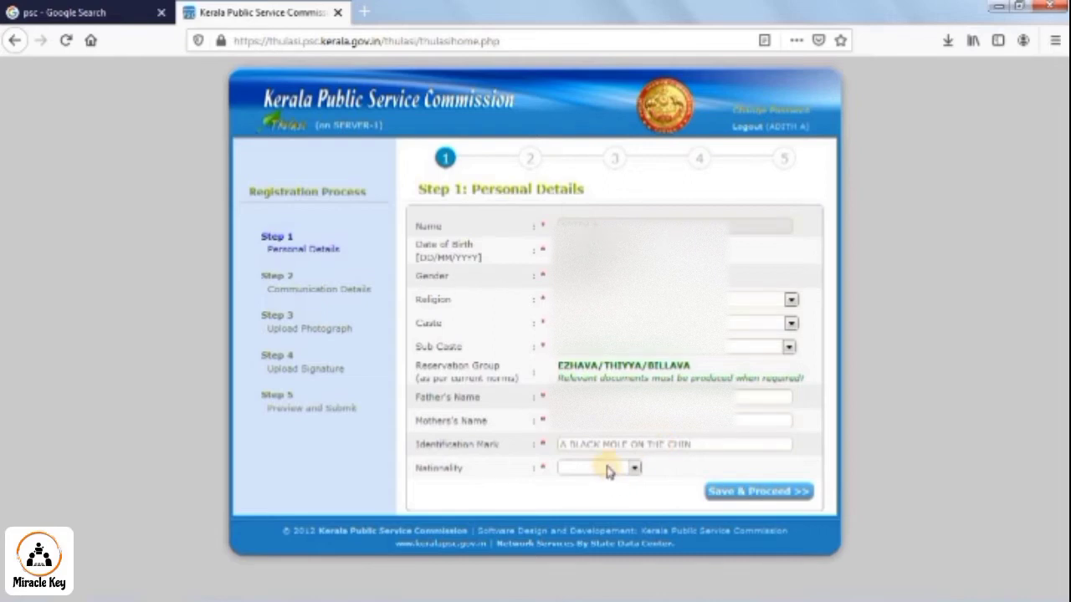
- Choose Indian nationality and save the personal details, acknowledging the saved message
click(607, 468)
click(573, 507)
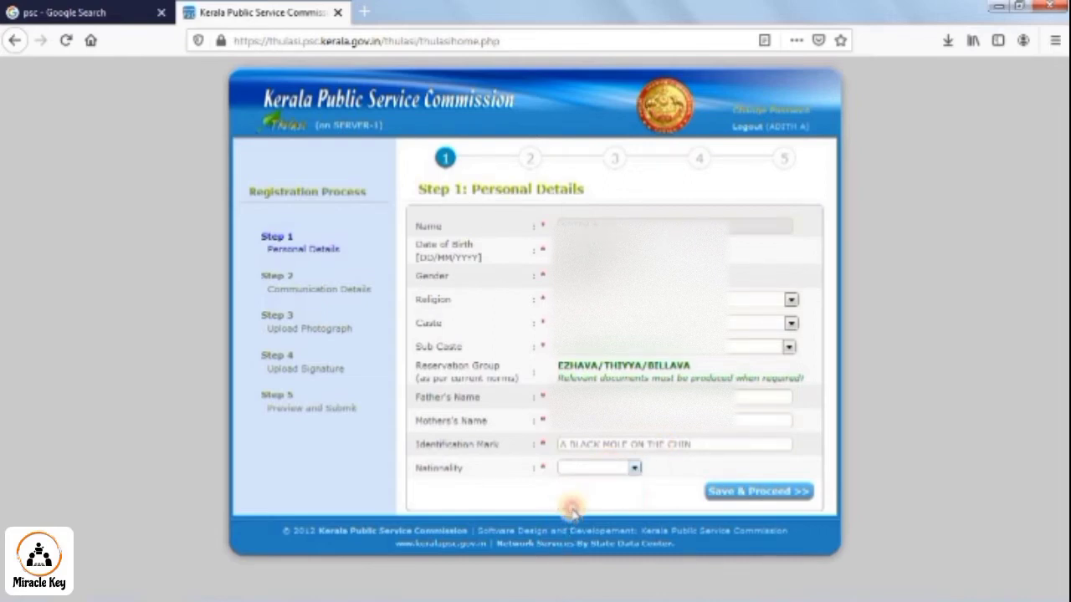
click(603, 468)
click(576, 500)
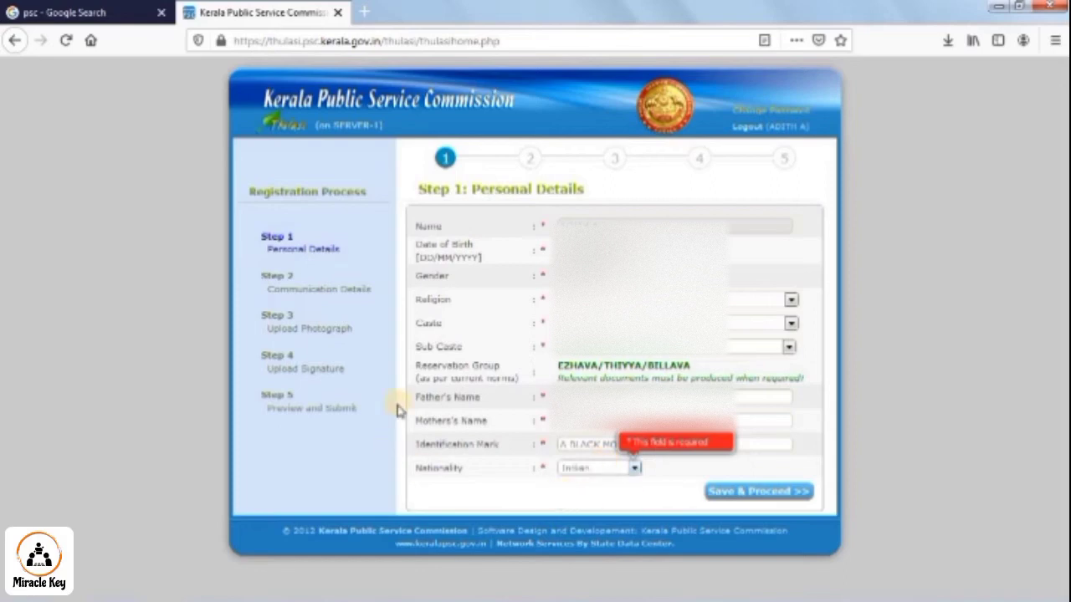
click(665, 475)
click(733, 492)
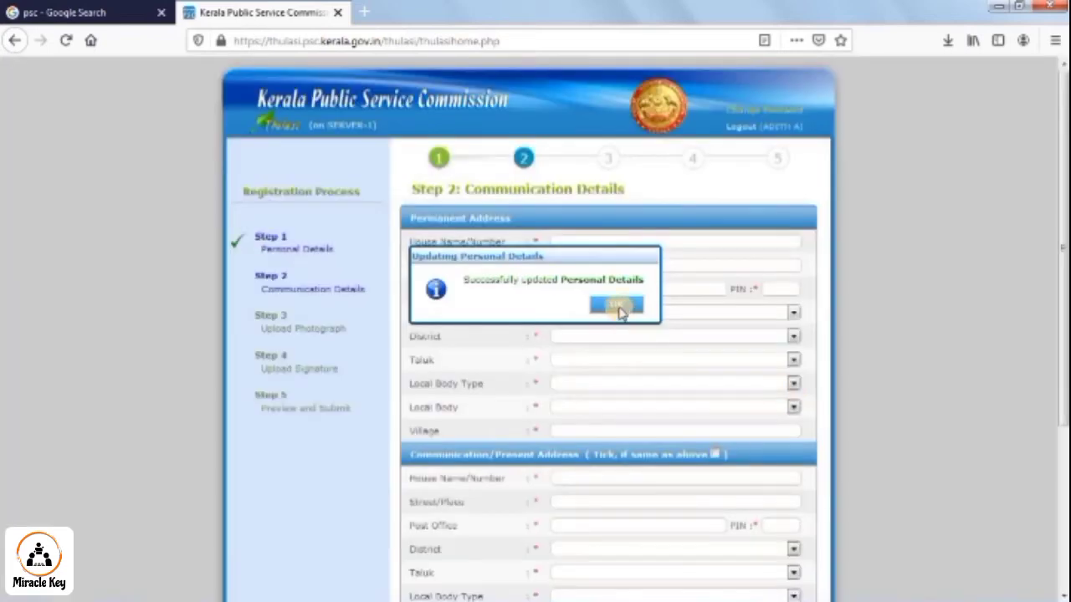
click(623, 306)
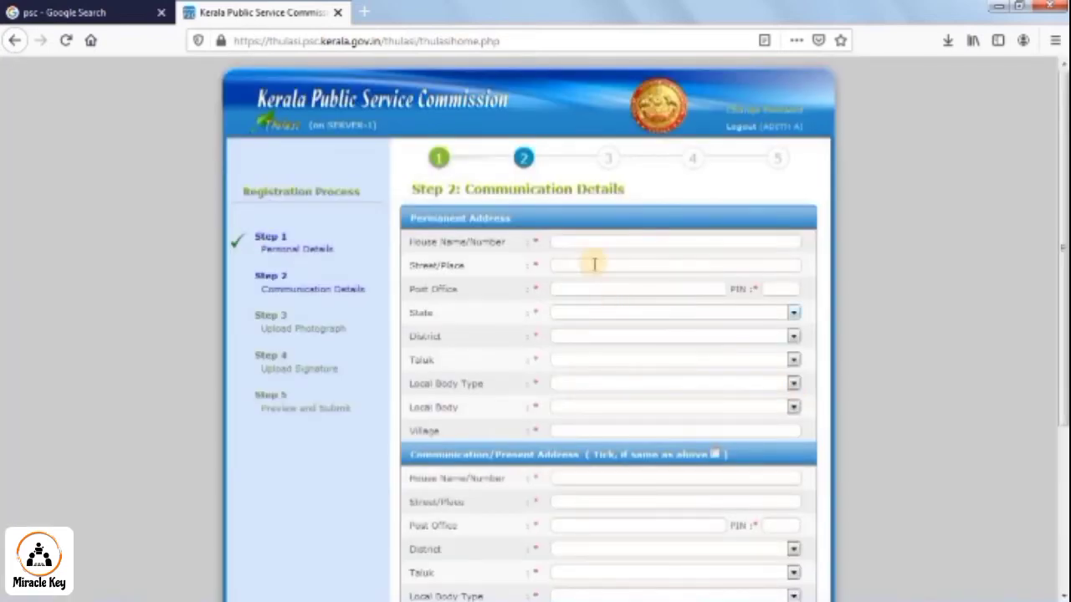
- Fill the permanent address, mark present address as the same, add the e-mail ID, and save
click(597, 243)
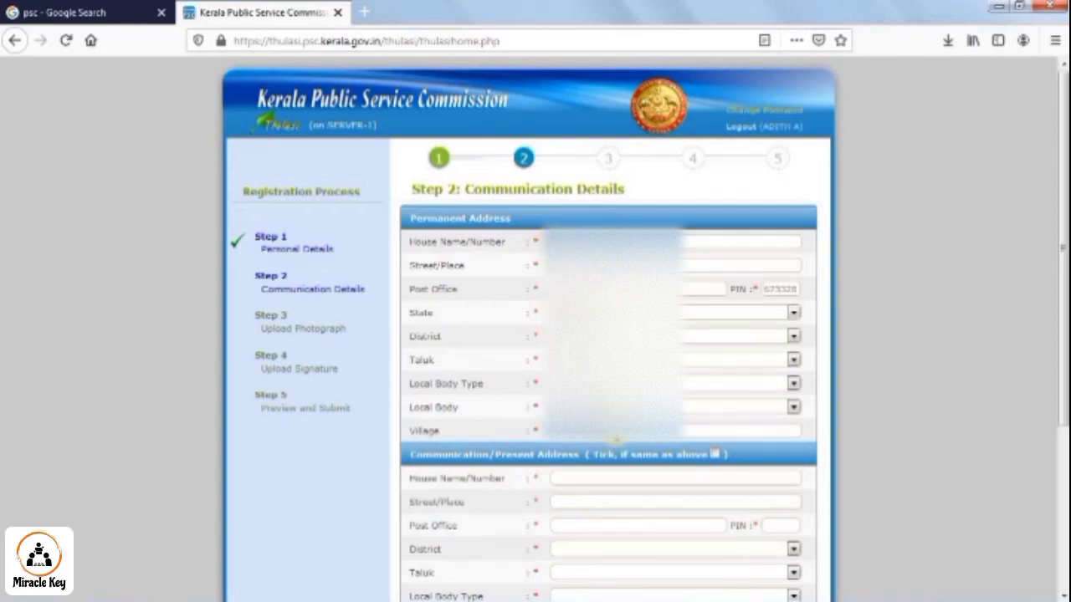
scroll(717, 455, down, 2)
click(715, 374)
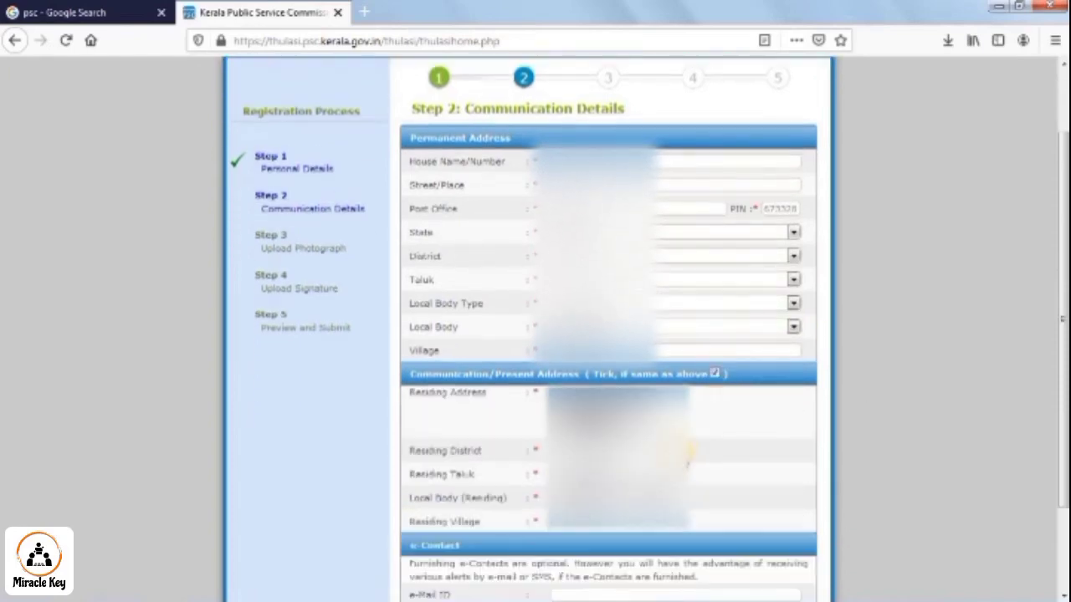
scroll(684, 452, down, 3)
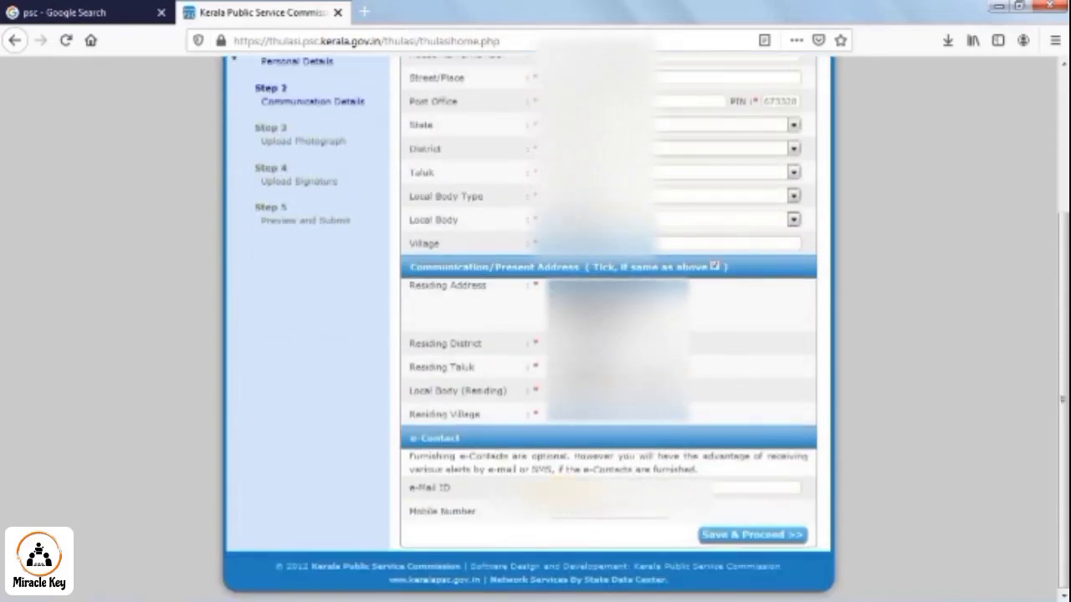
text(mi)
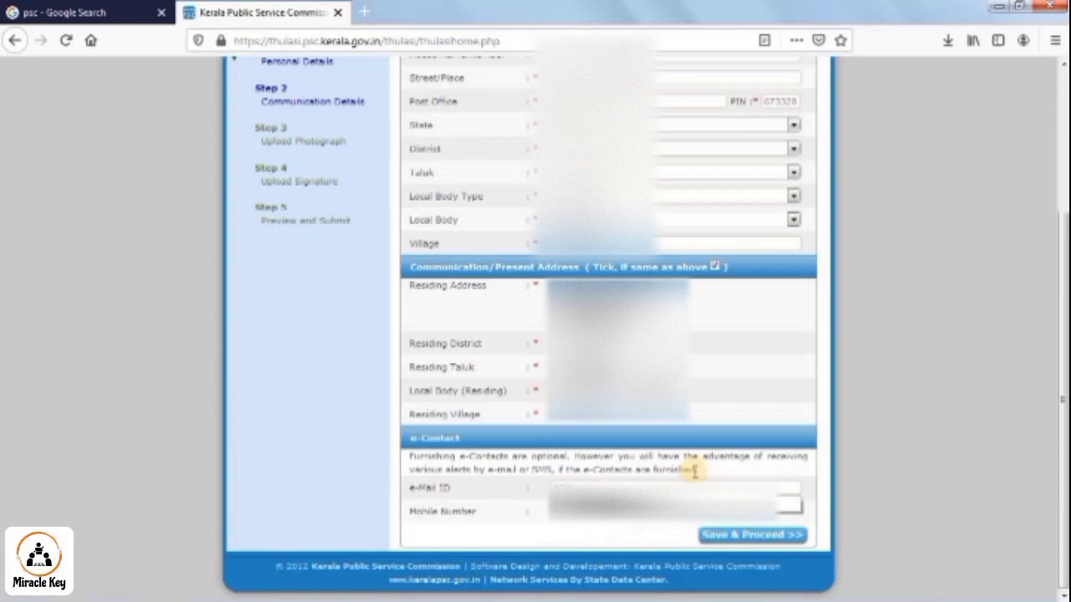
click(672, 514)
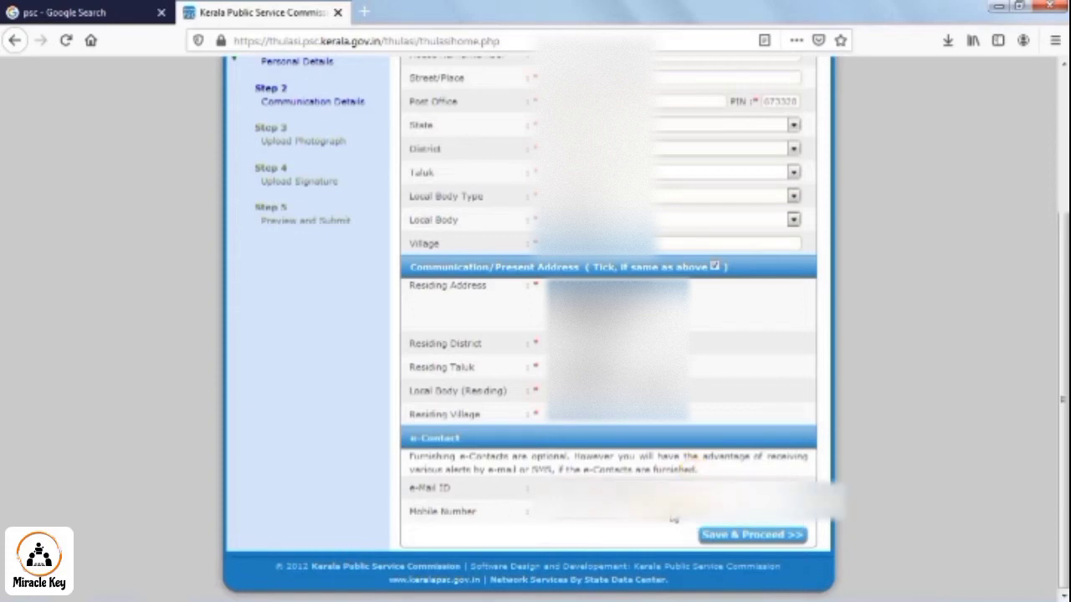
click(736, 539)
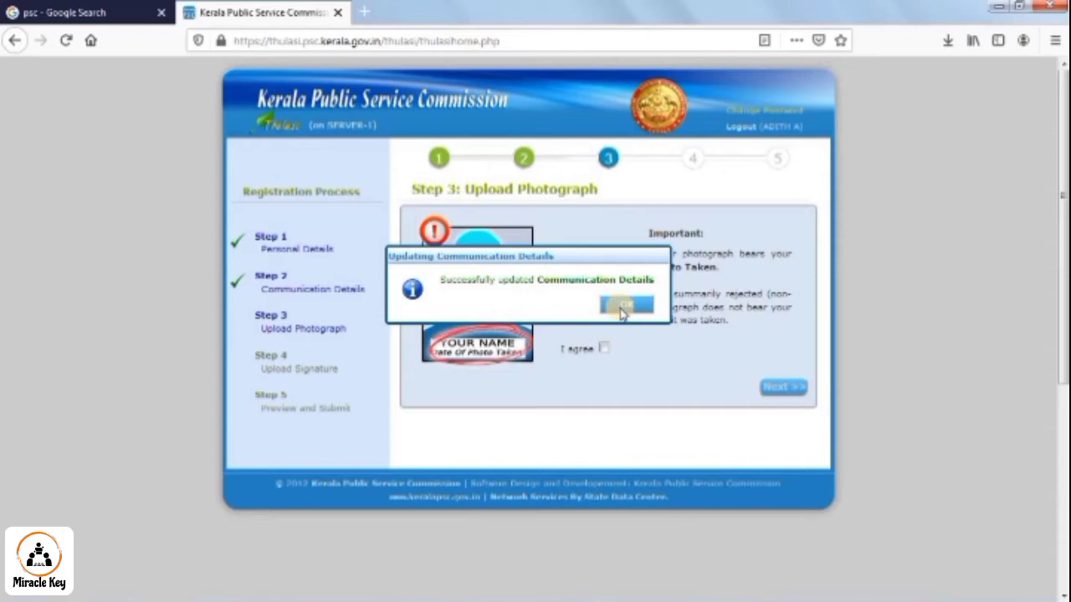
- Dismiss the saved message, agree to the photo naming rule, and continue to photo upload
click(626, 305)
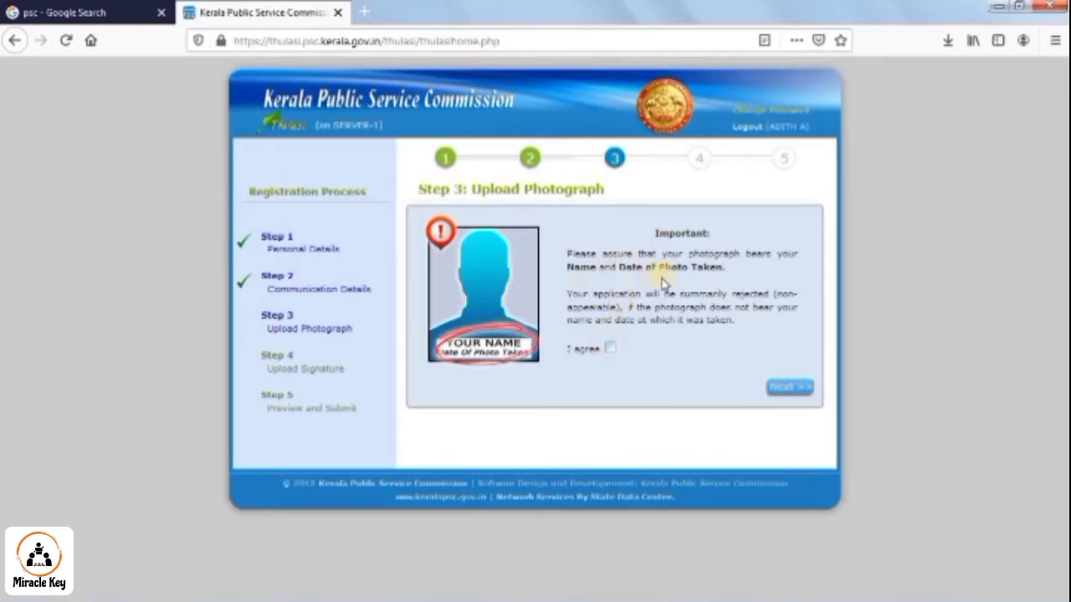
click(611, 349)
click(778, 387)
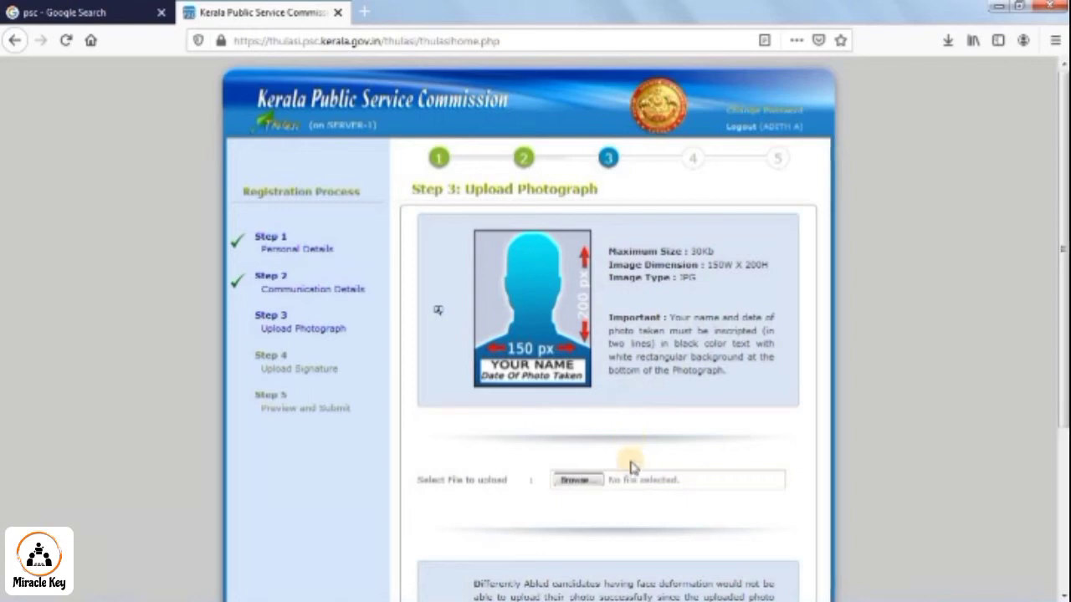
- Upload resized.jpg as the candidate's photograph
click(577, 482)
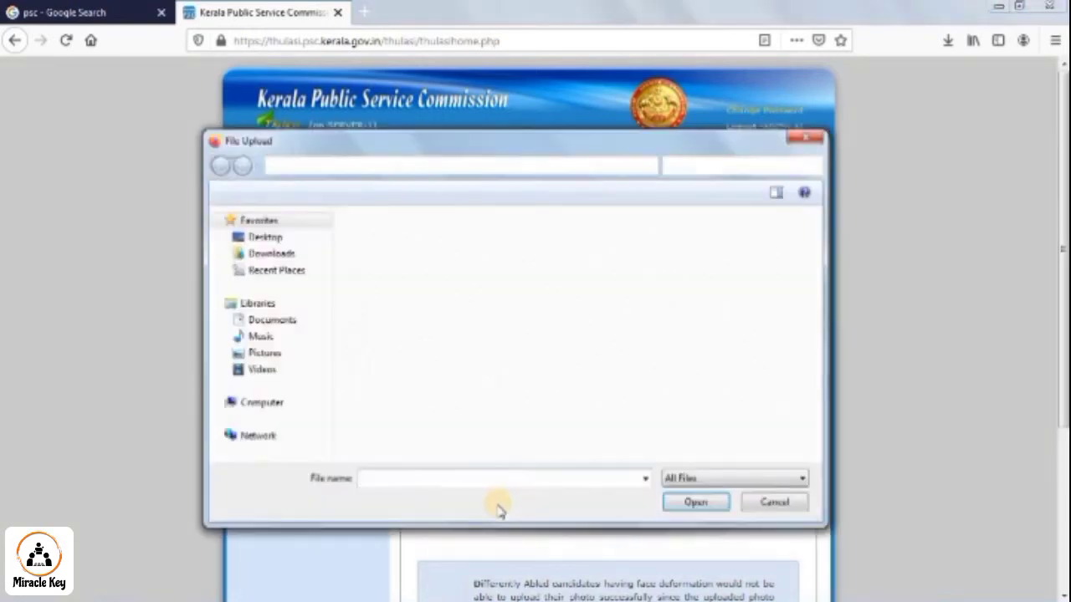
text(resized)
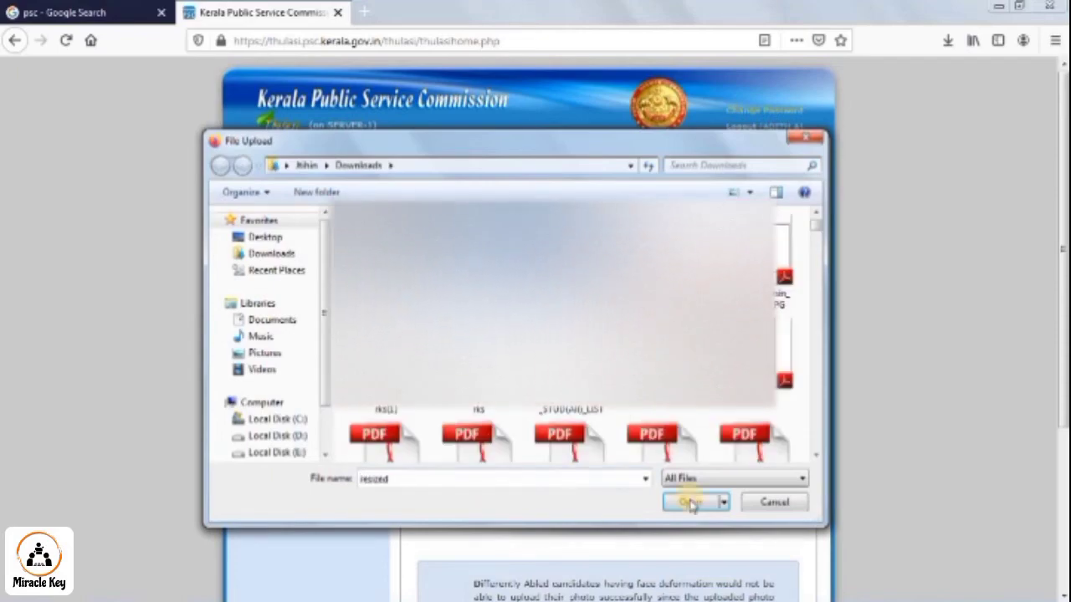
click(681, 507)
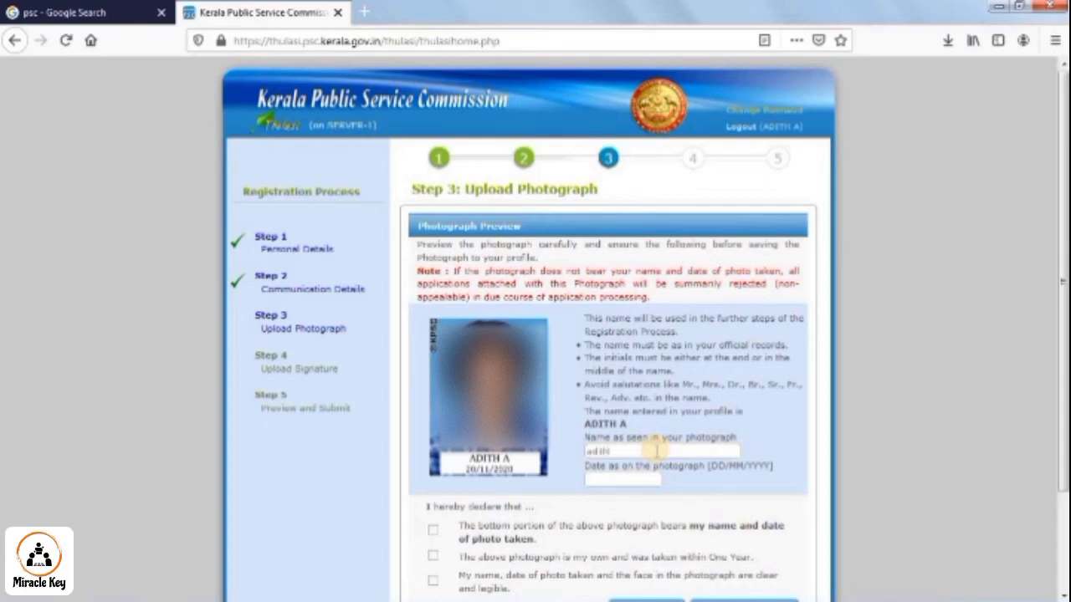
- Correct the name under the photo and enter the photo date 20/11/2020
key(BackSpace)
key(BackSpace)
key(BackSpace)
key(BackSpace)
text(ADITH A)
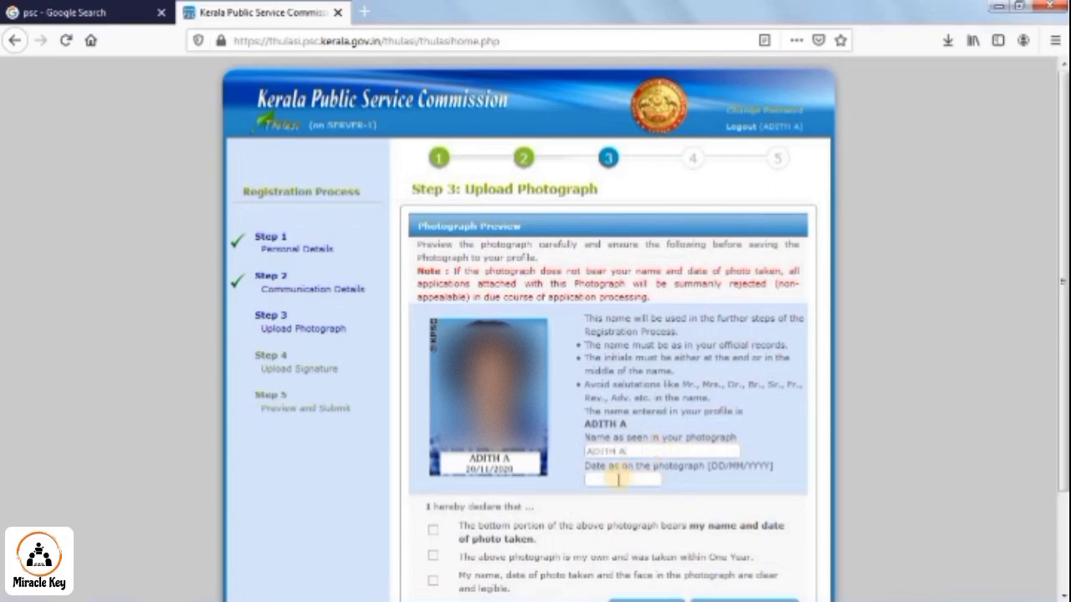
click(619, 478)
text(20/11/2020)
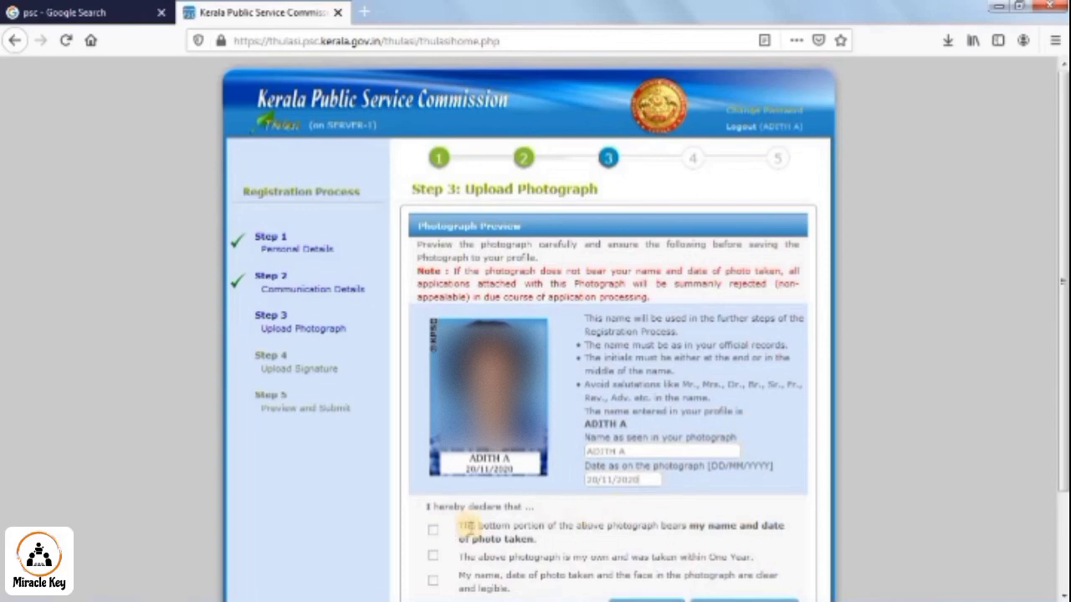
- Tick all three photograph declarations, save the photo and accept the confirmation
scroll(435, 458, down, 2)
click(434, 450)
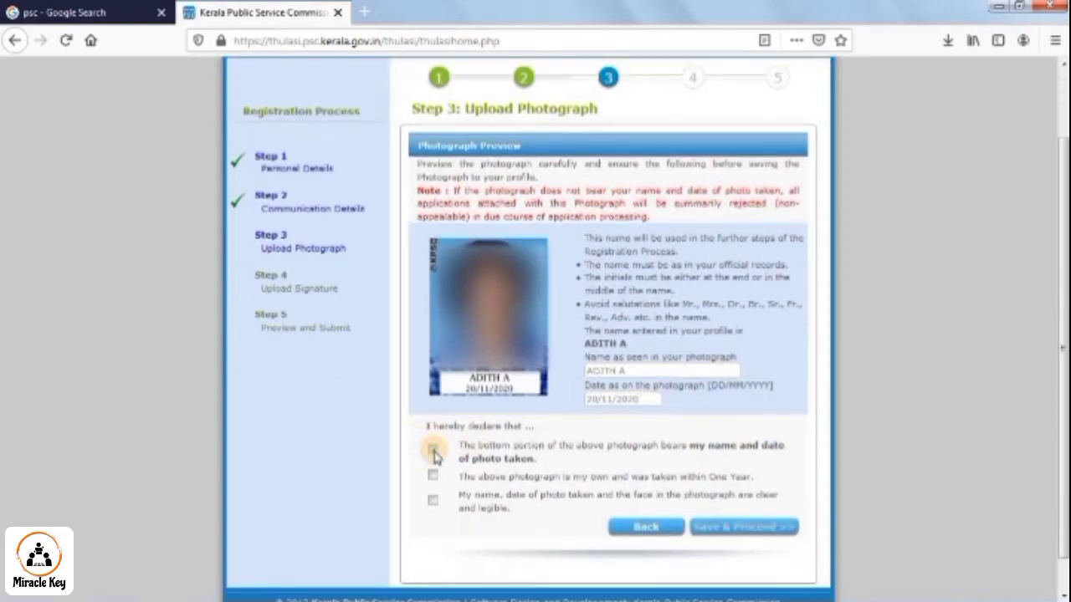
click(433, 481)
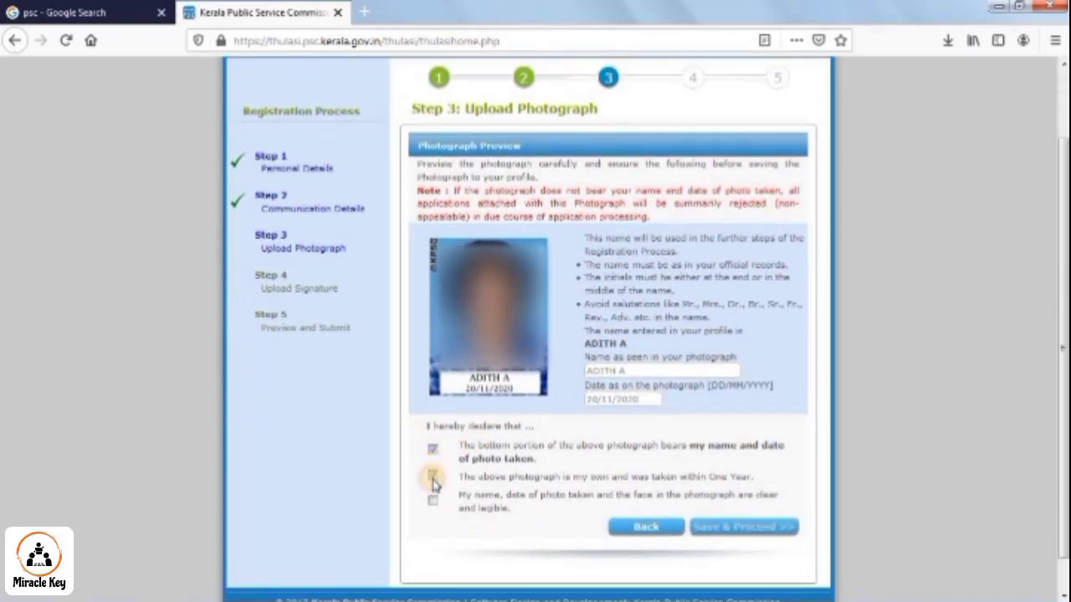
click(434, 499)
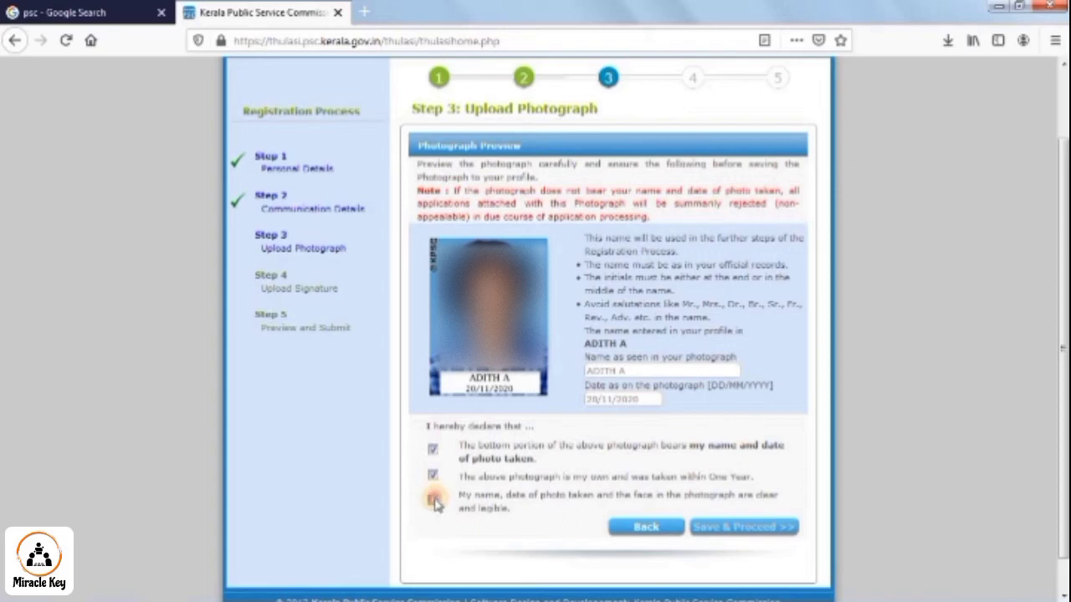
click(726, 528)
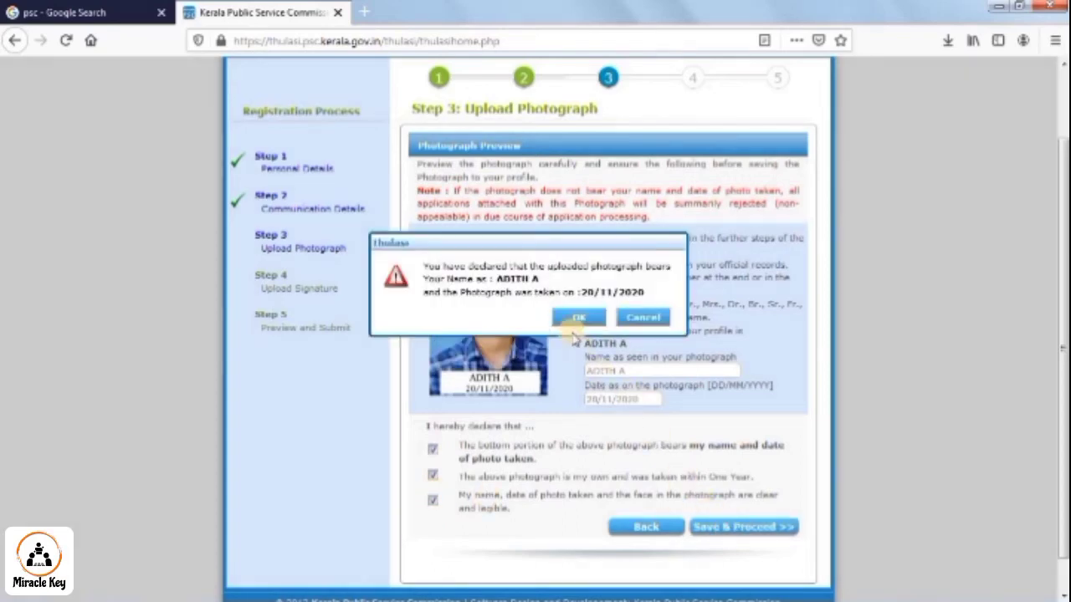
click(575, 320)
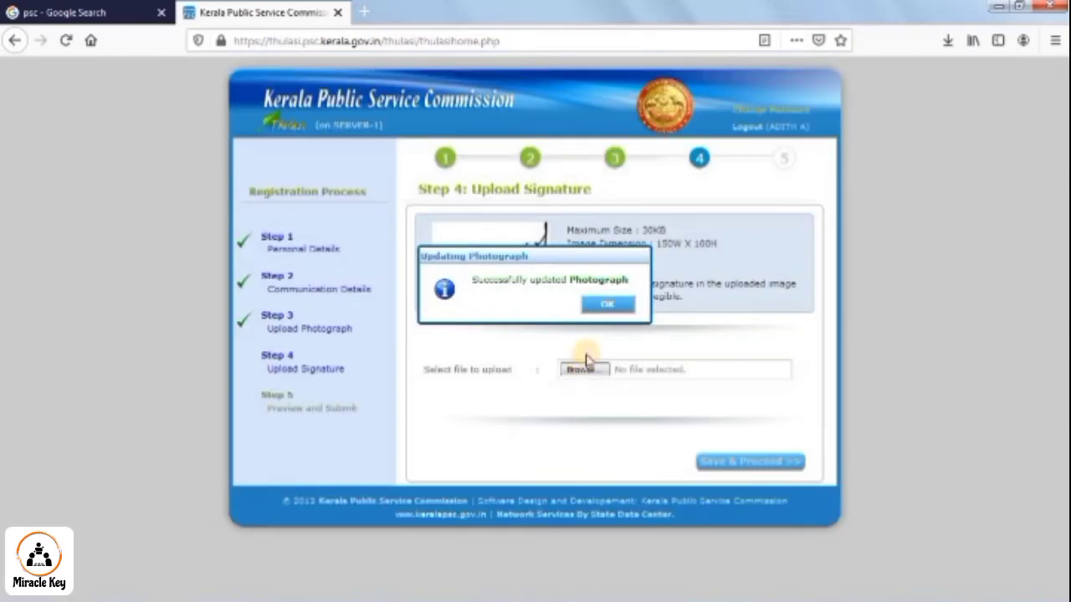
- Upload the signature copy image file
click(608, 307)
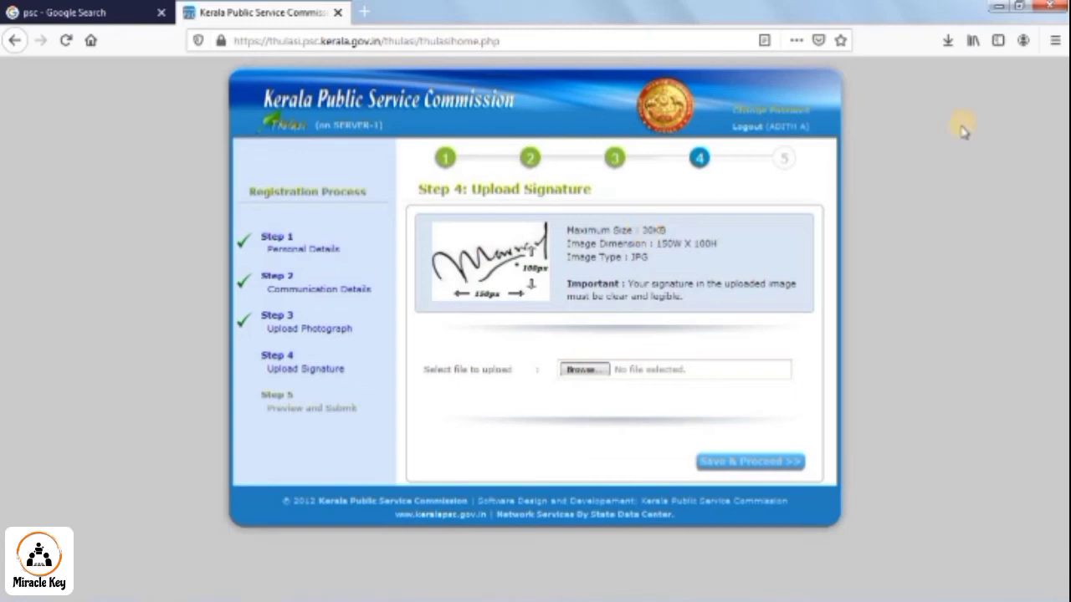
click(572, 370)
click(387, 258)
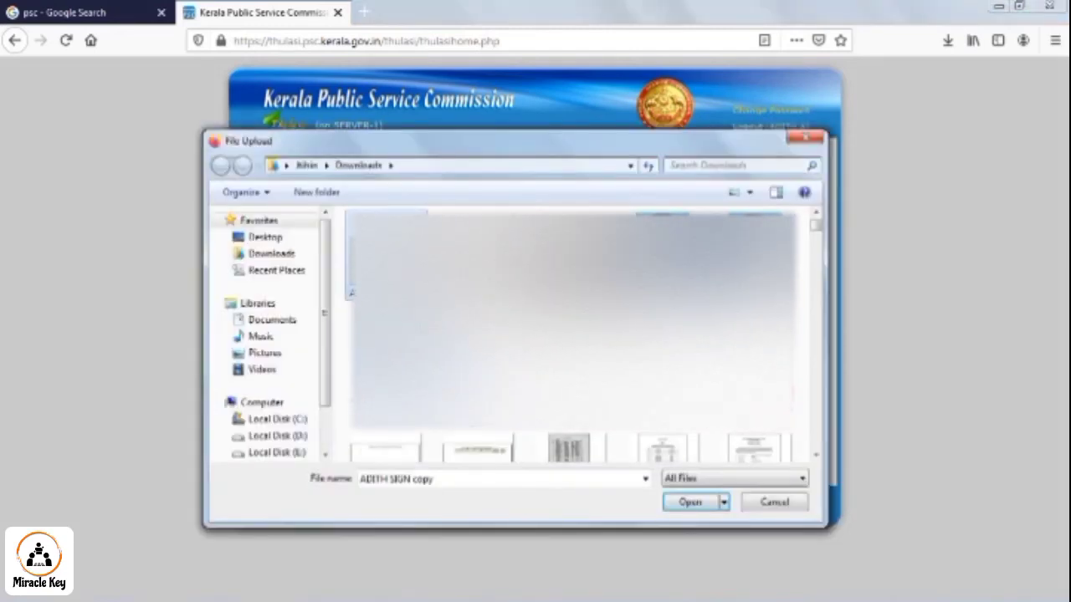
click(694, 501)
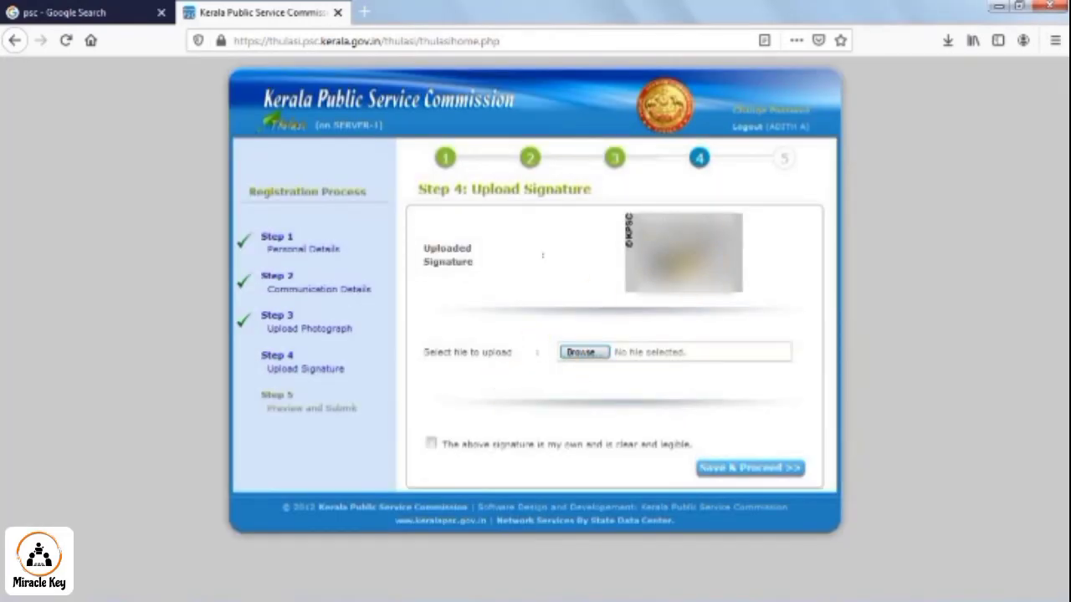
- Declare the signature own and legible, save it, and acknowledge the success message
click(430, 442)
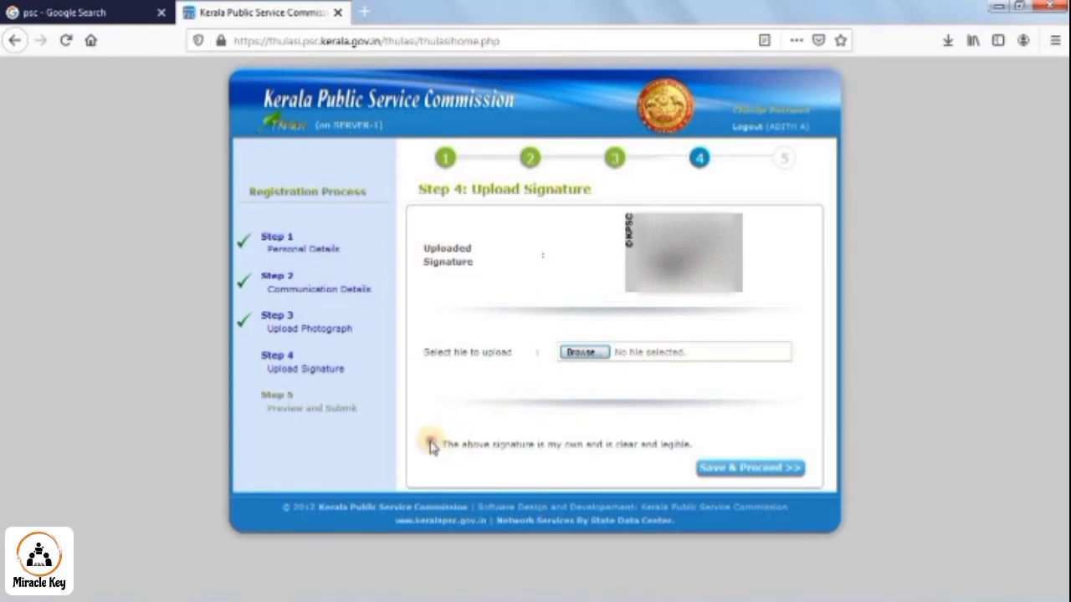
click(752, 469)
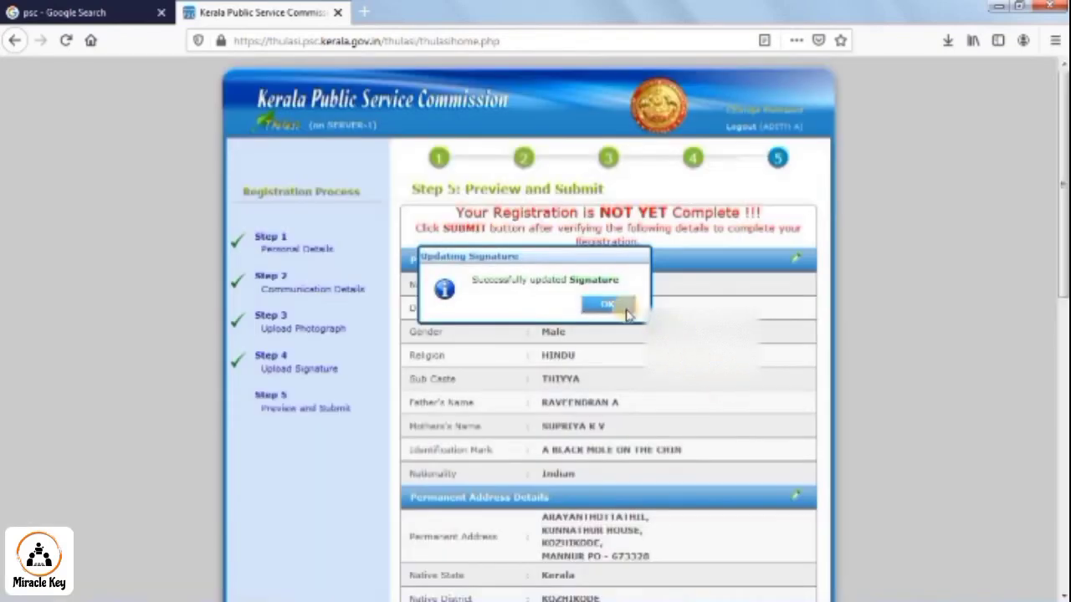
click(621, 308)
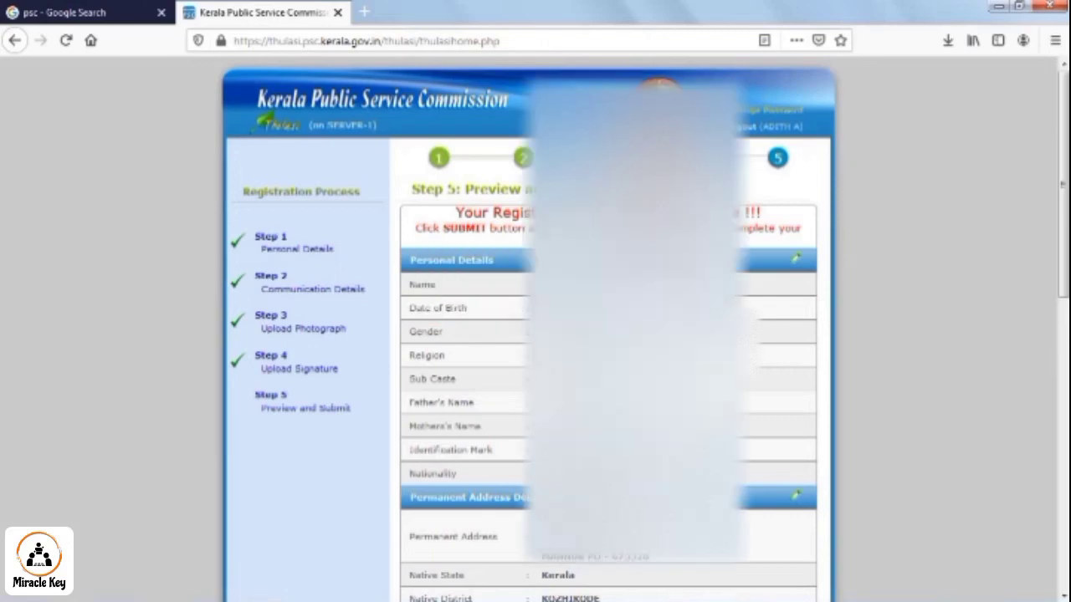
- Tick I agree on the final registration declaration
scroll(432, 489, down, 10)
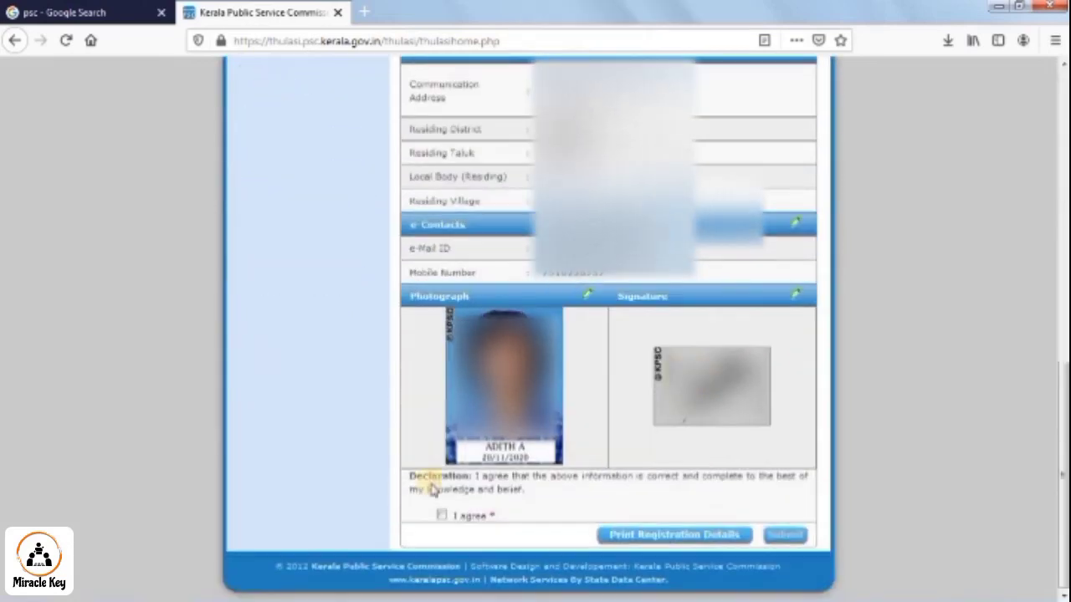
click(442, 516)
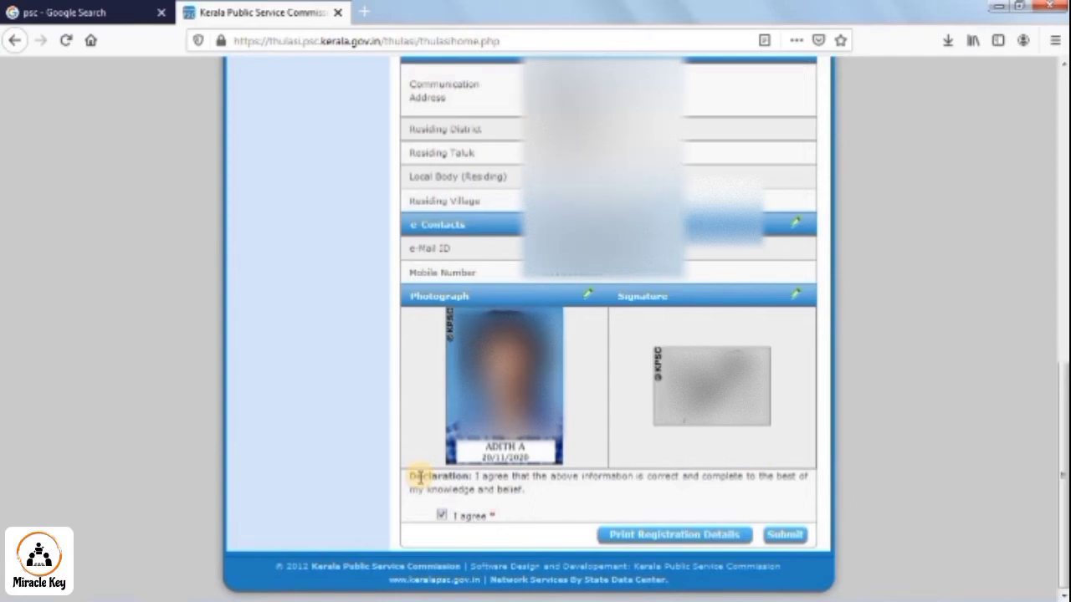
scroll(628, 444, up, 5)
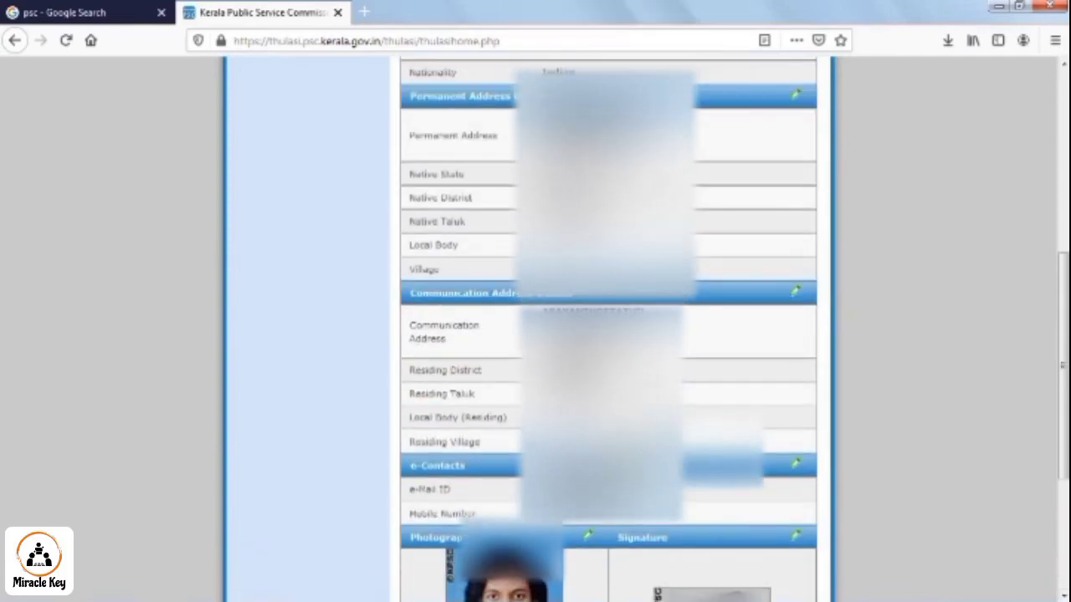
scroll(628, 444, up, 4)
scroll(628, 444, down, 6)
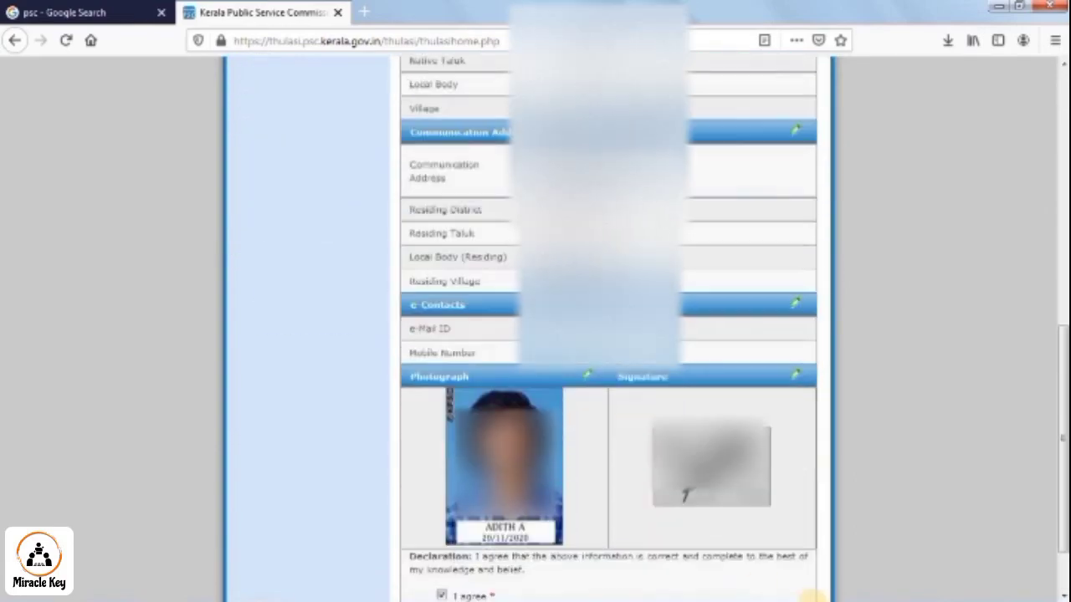
scroll(760, 521, down, 2)
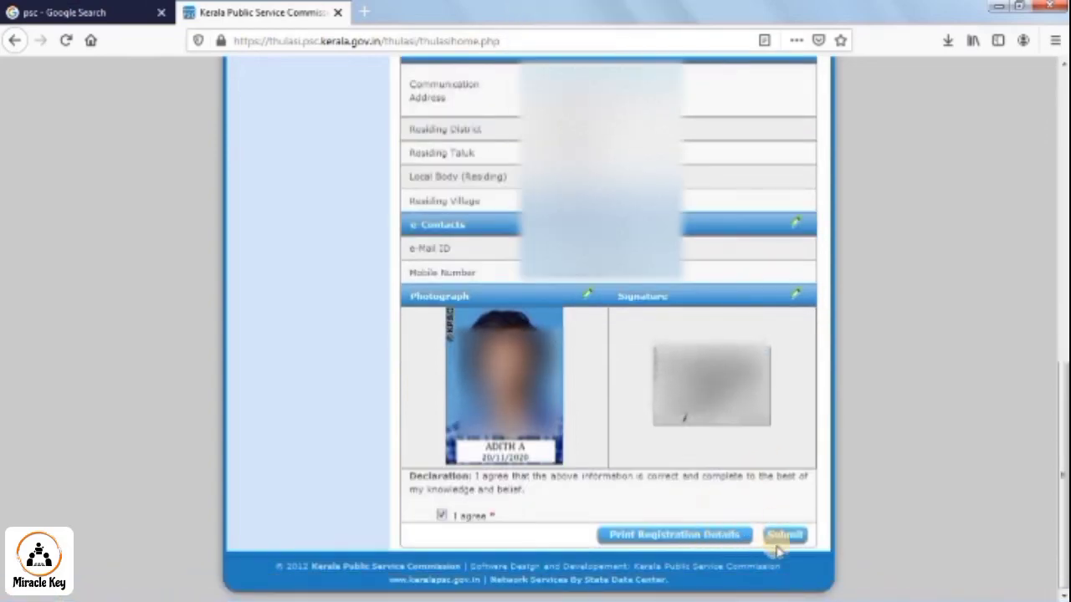
- Submit the one-time registration and continue to the Thulasi login page
click(688, 533)
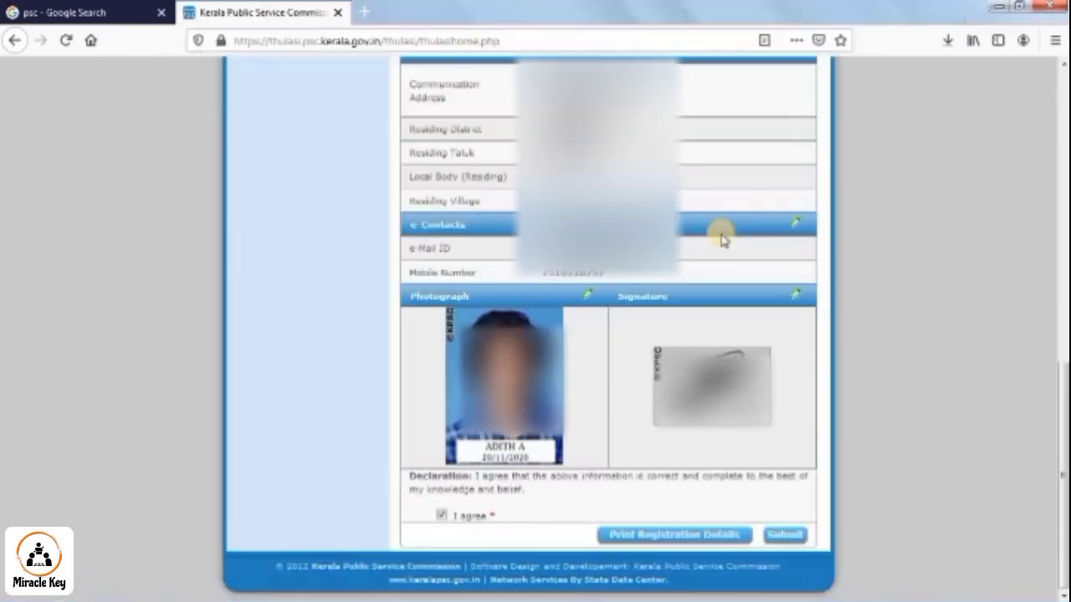
click(784, 536)
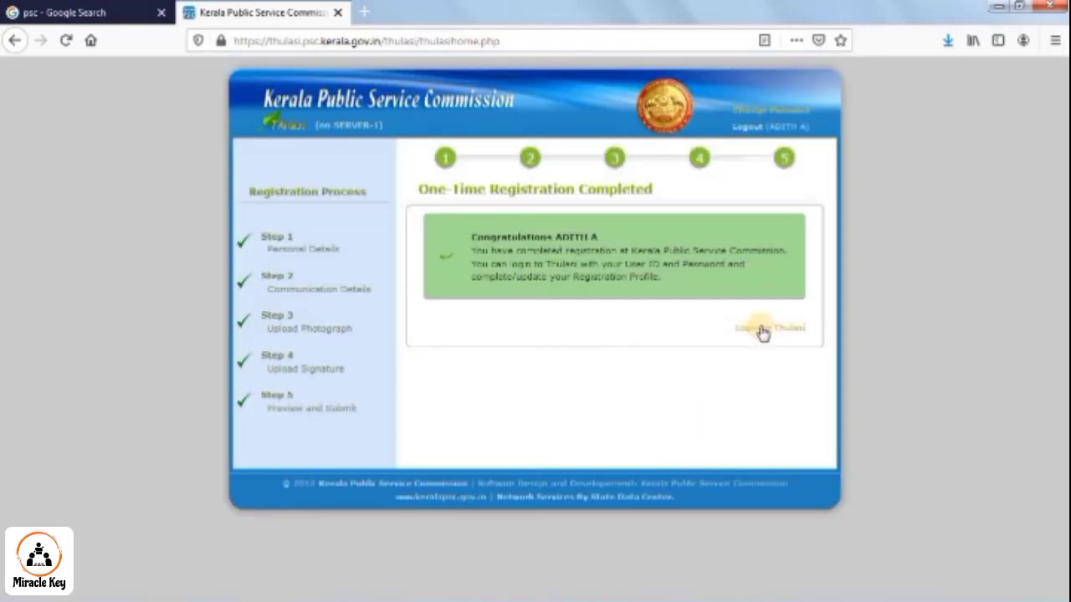
click(770, 333)
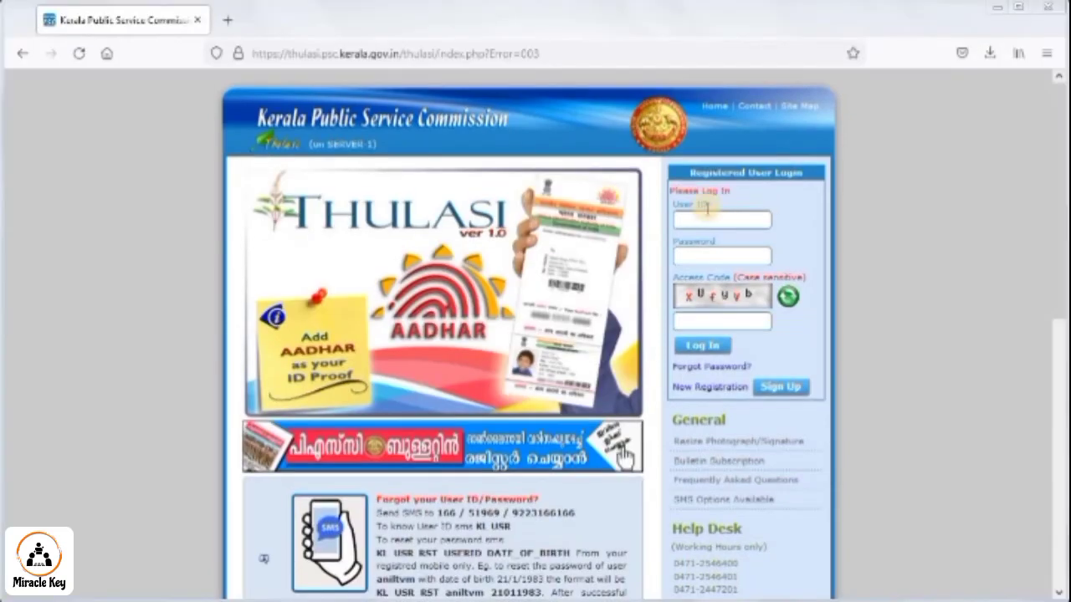
click(721, 220)
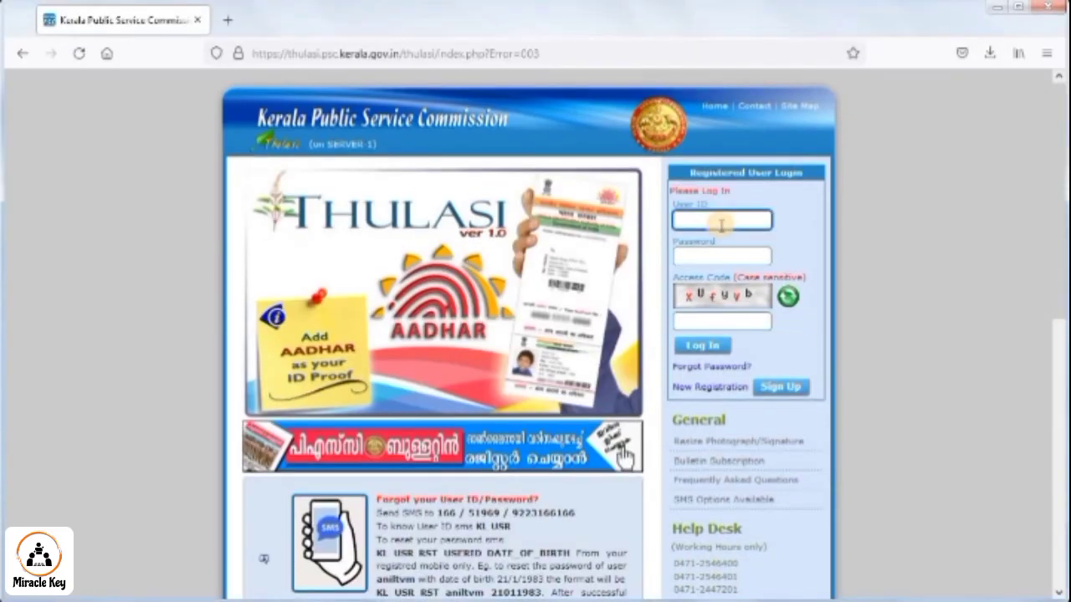
- Log in with the user ID, password and access code, declining Firefox's save-login offer
text(Addthith)
click(730, 255)
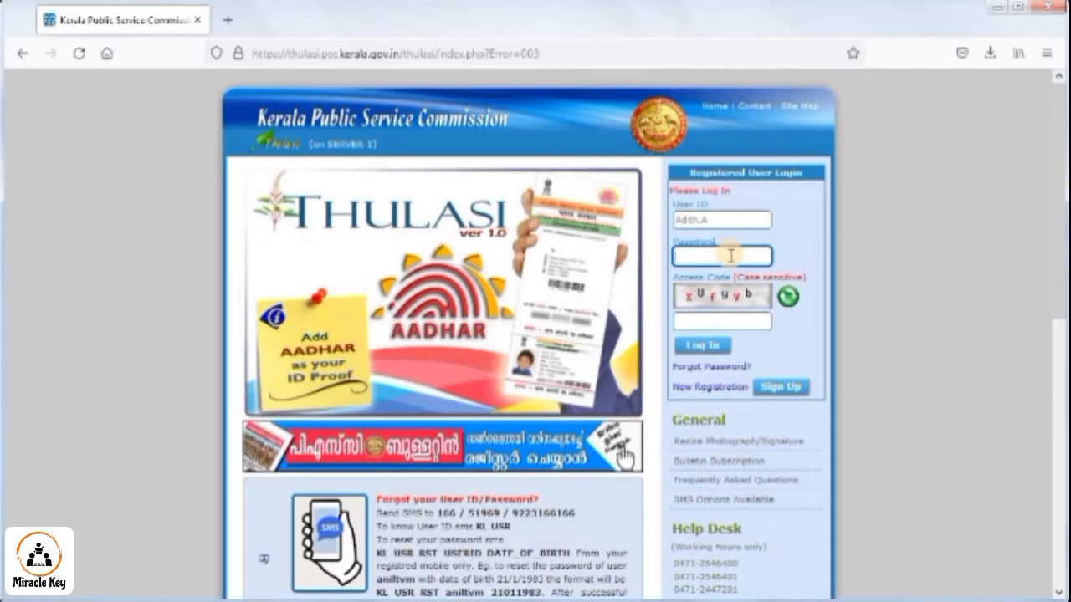
text(•••••••••)
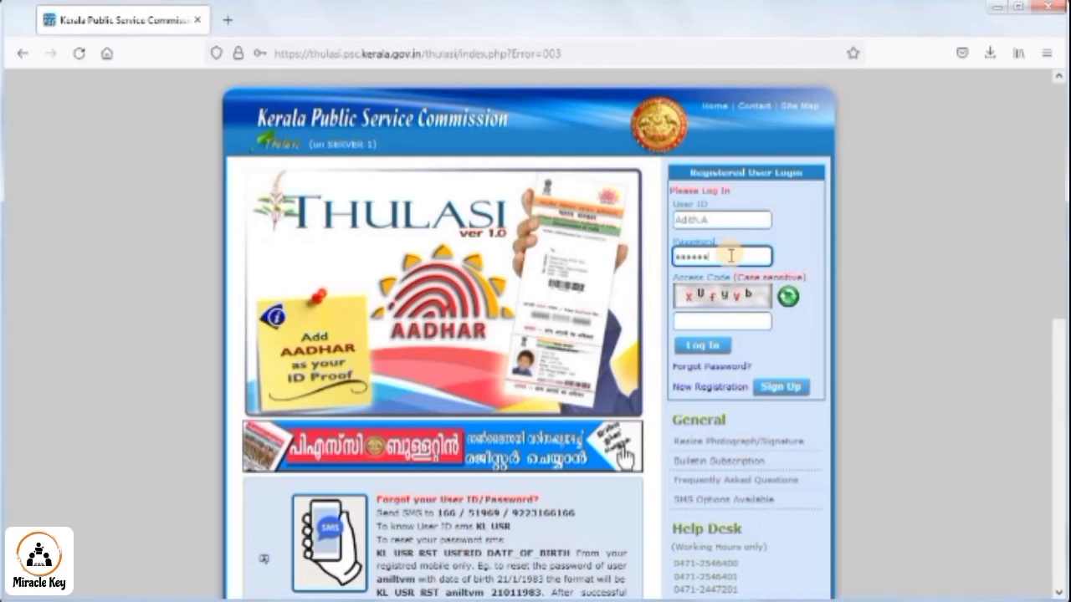
click(736, 318)
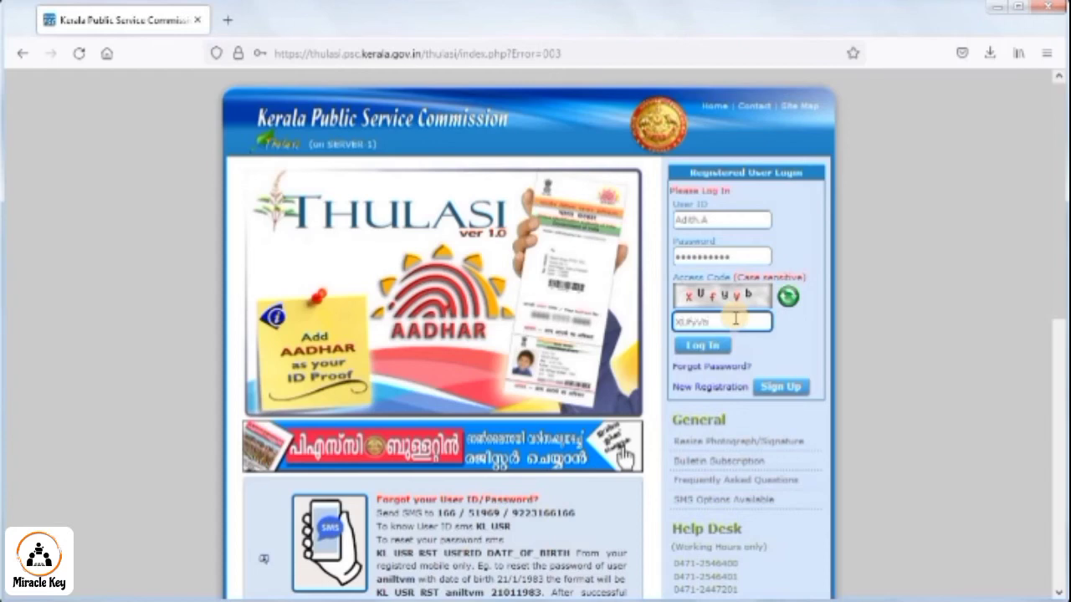
click(685, 348)
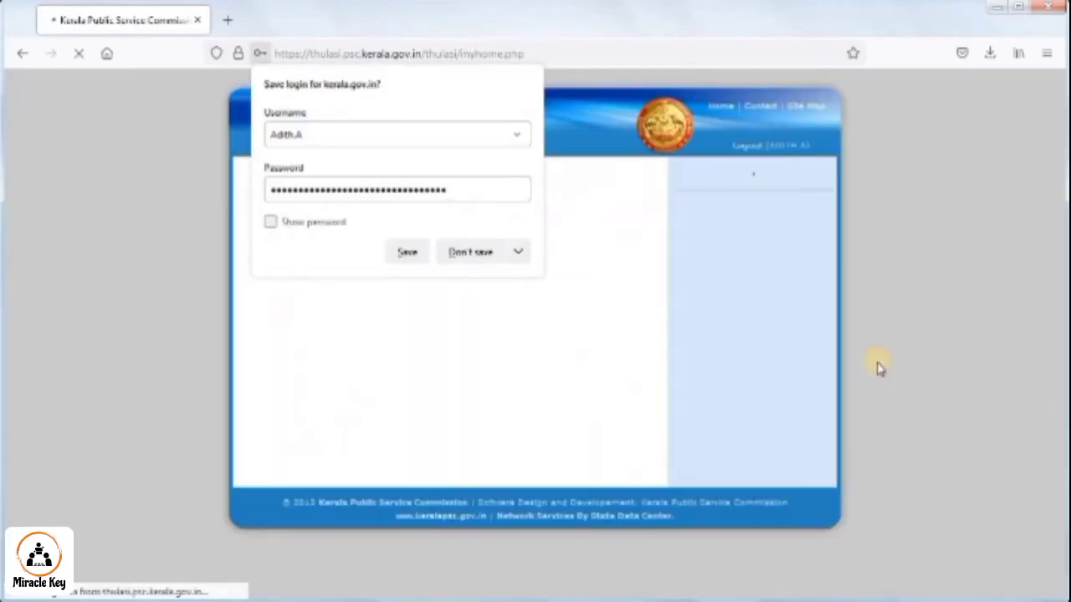
click(473, 254)
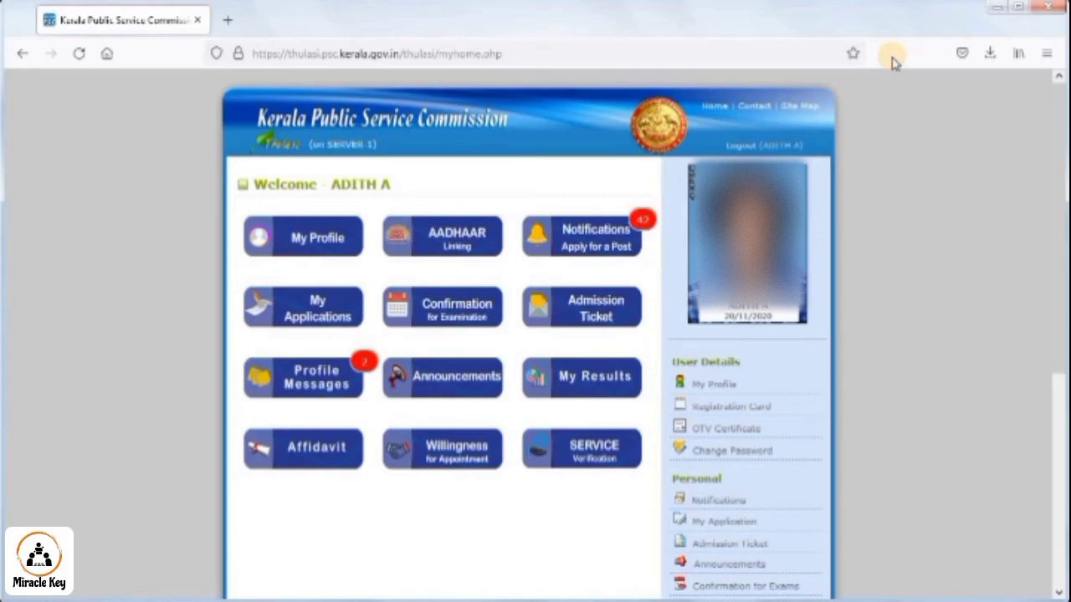
click(257, 241)
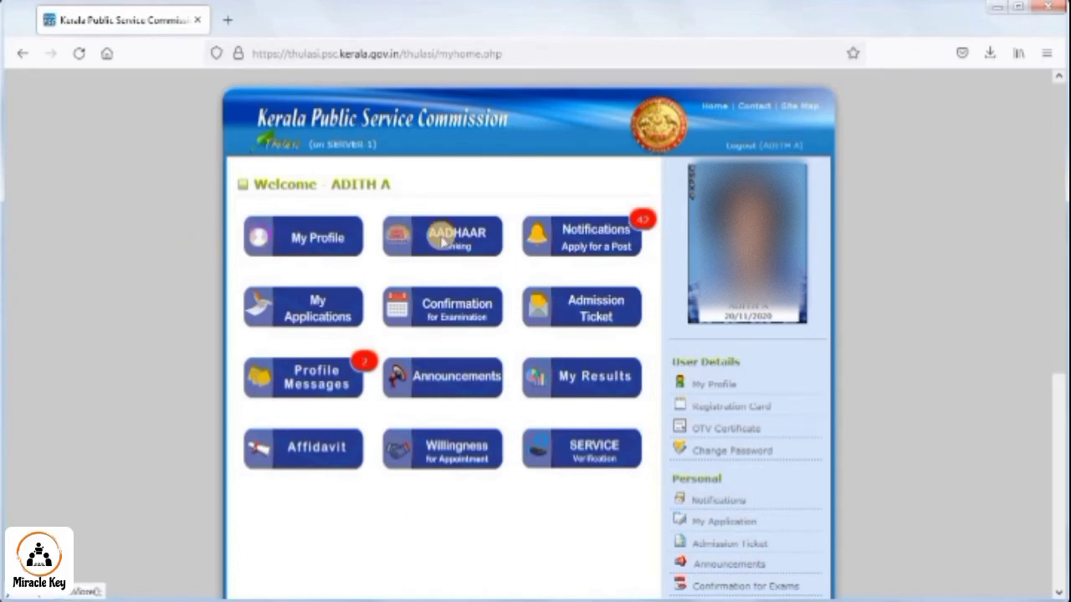
scroll(509, 283, down, 10)
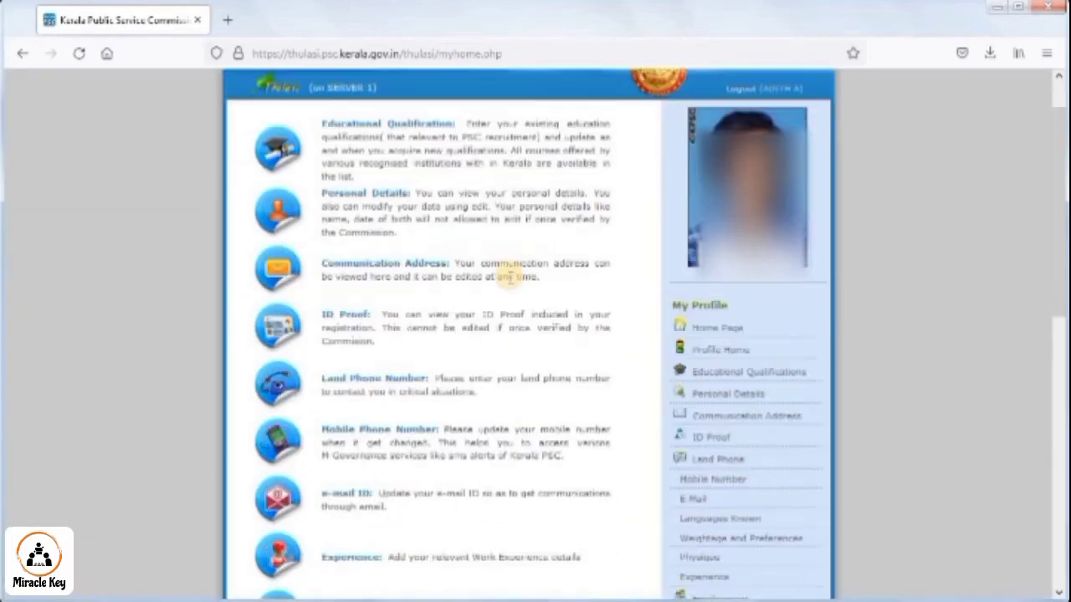
scroll(502, 284, down, 3)
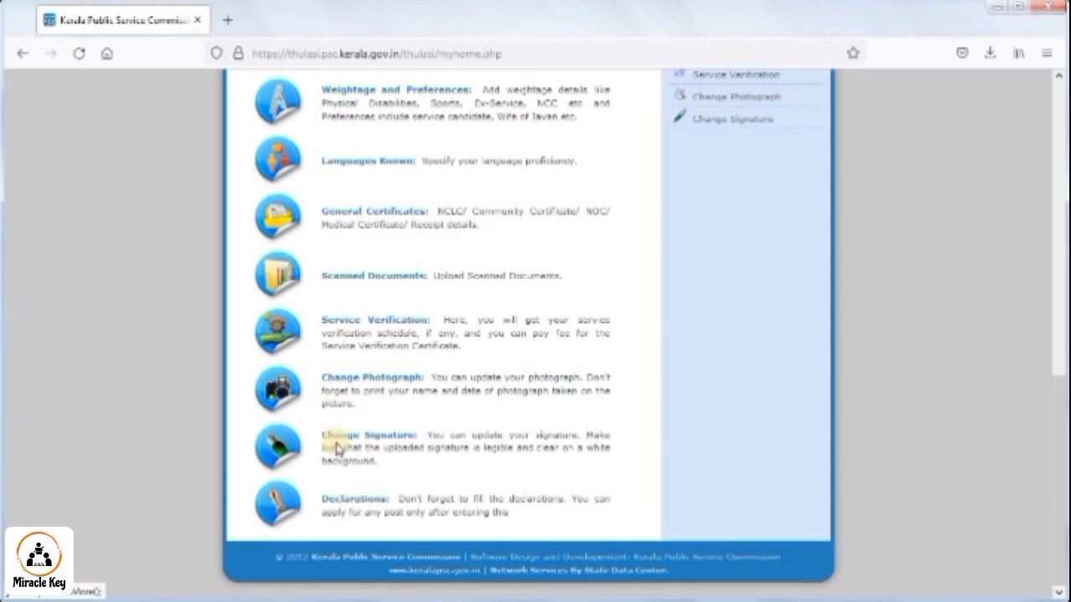
scroll(412, 200, up, 3)
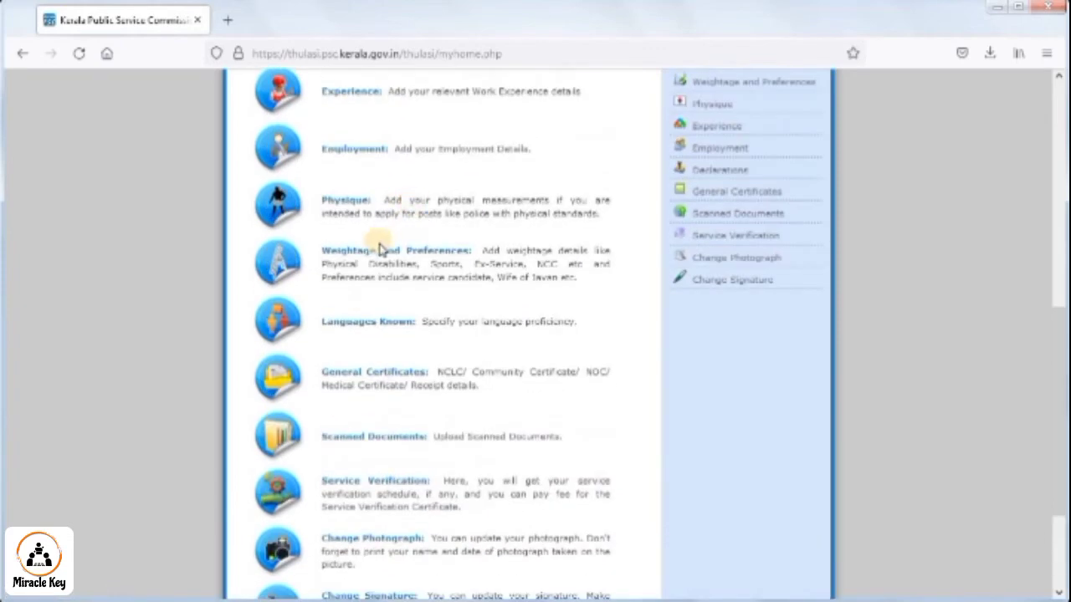
scroll(418, 324, up, 1)
scroll(418, 322, up, 8)
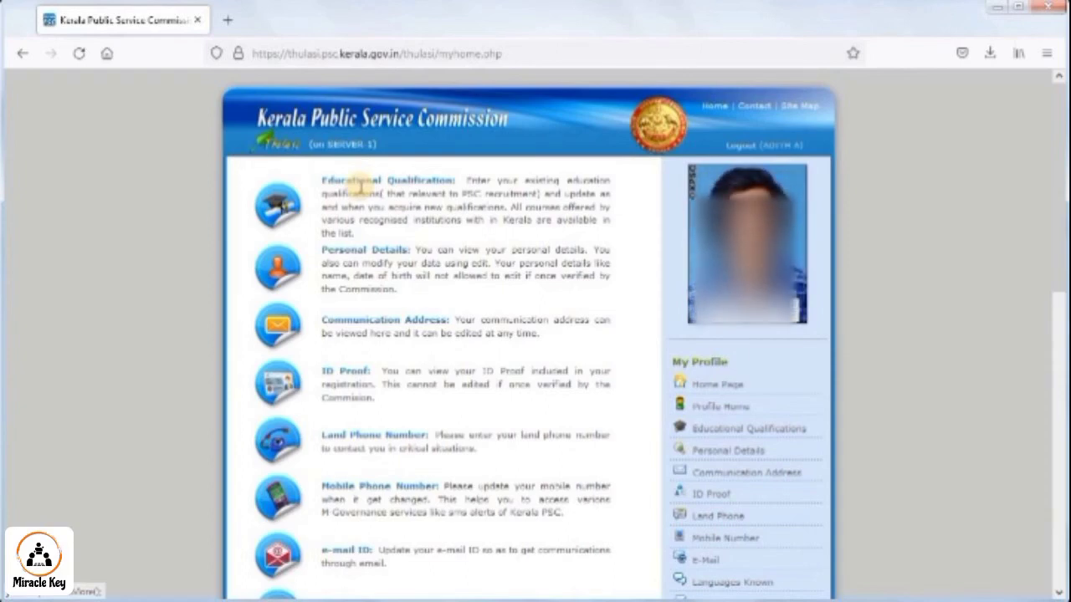
- Open the Educational Qualification section and start a new qualification entry
click(358, 182)
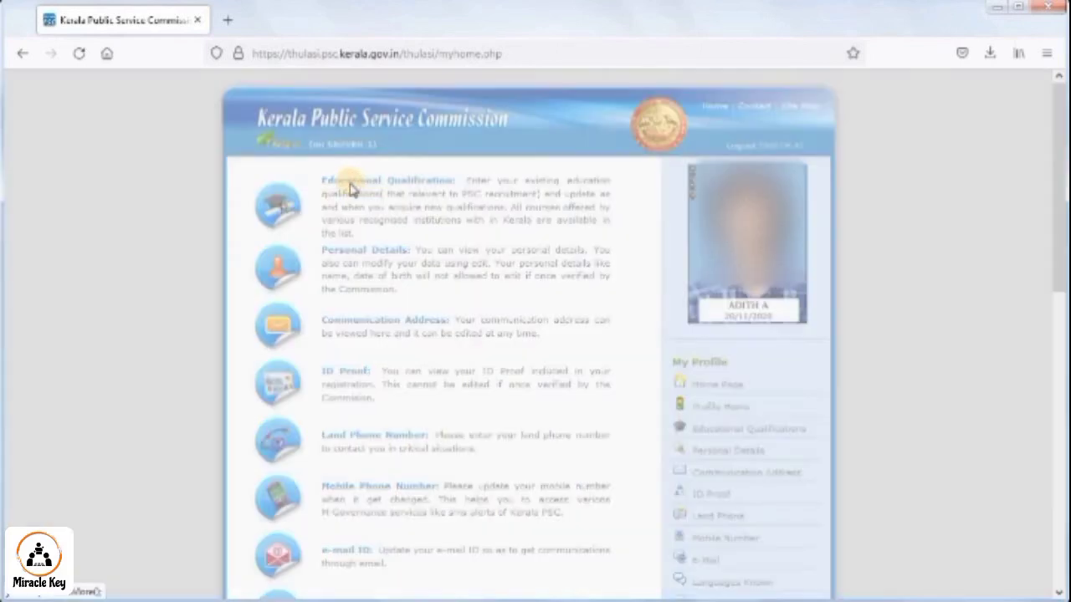
scroll(385, 418, down, 5)
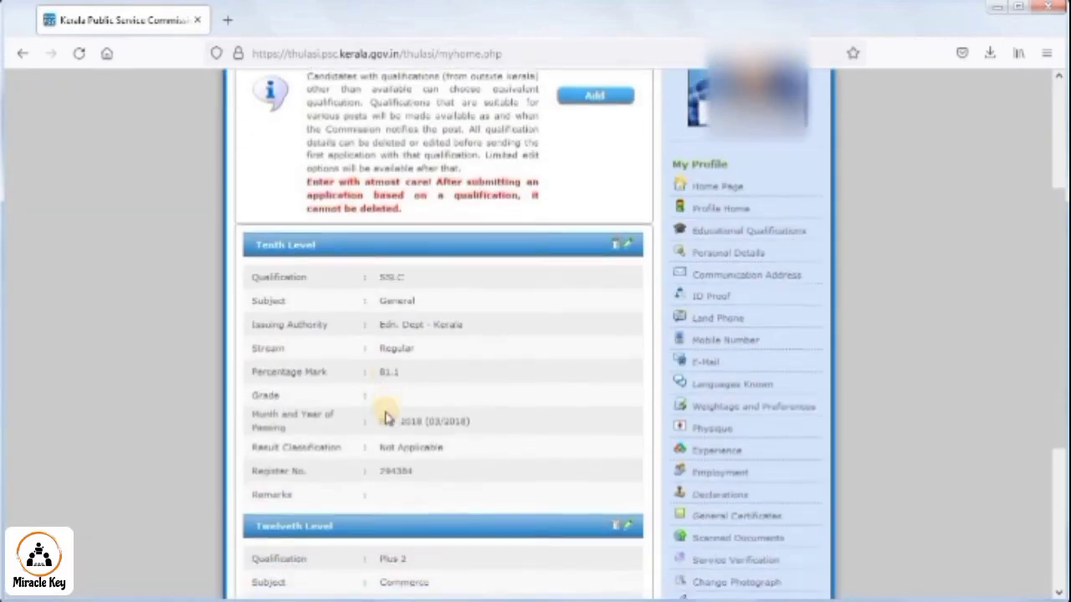
scroll(385, 418, up, 5)
scroll(385, 419, up, 1)
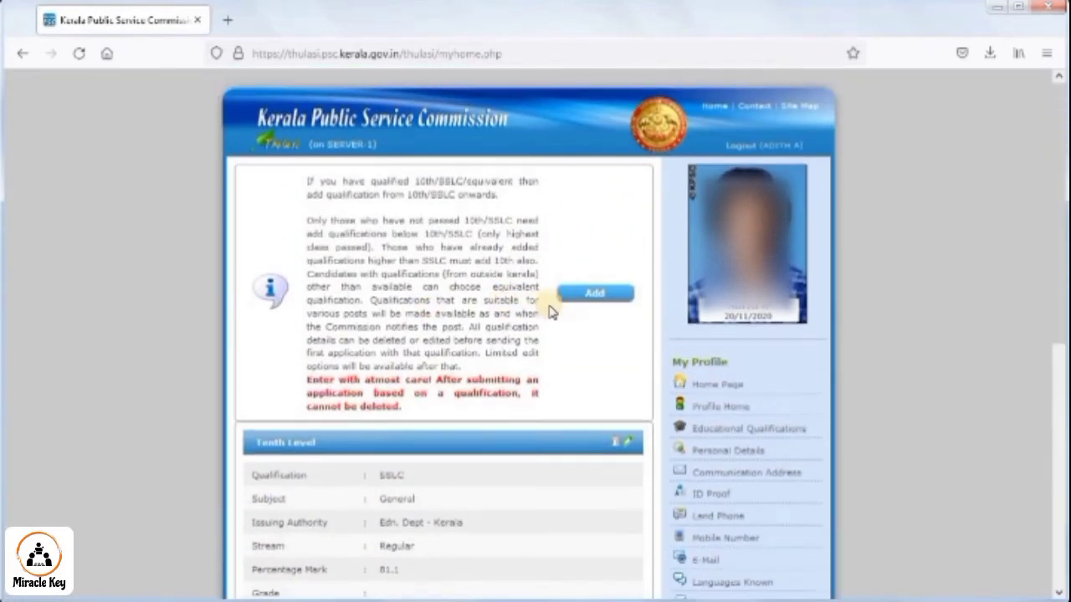
click(577, 293)
scroll(566, 402, down, 2)
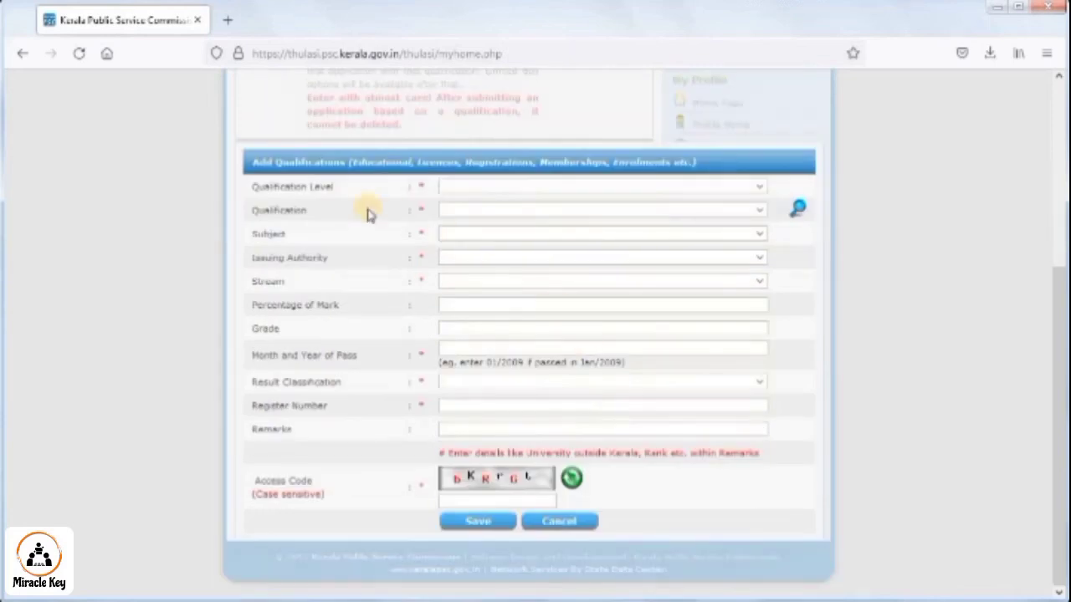
- Choose Tenth Level as the qualification level and SSLC as the qualification
click(761, 187)
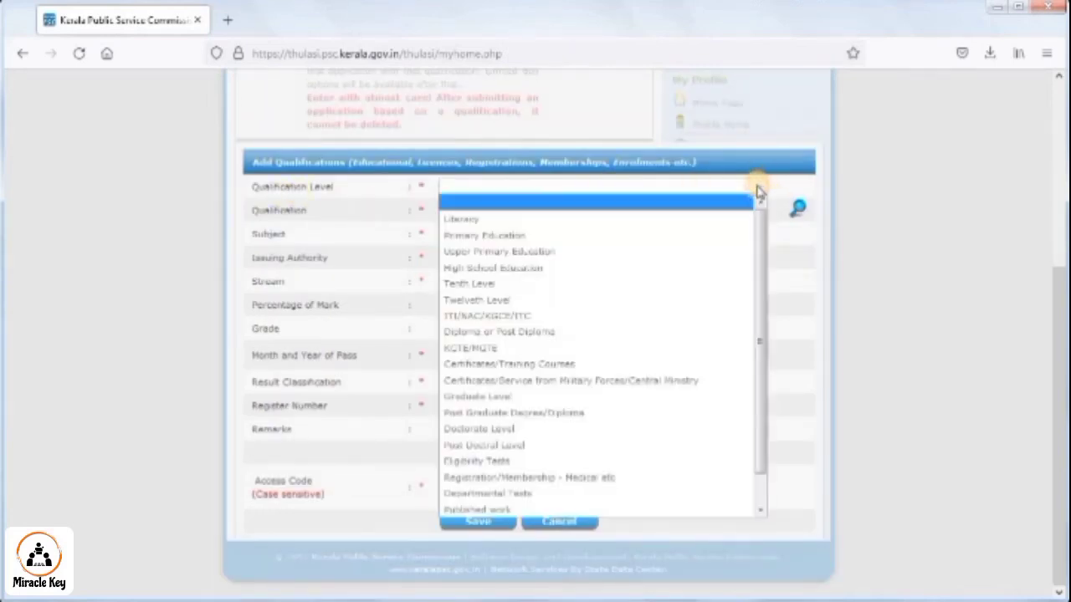
click(477, 283)
click(481, 211)
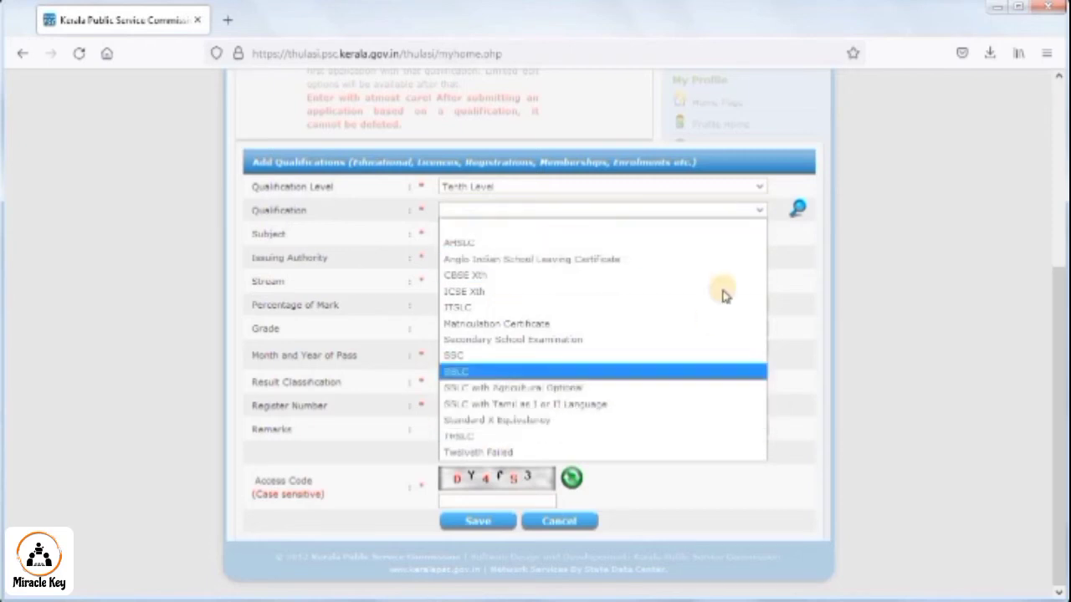
click(764, 228)
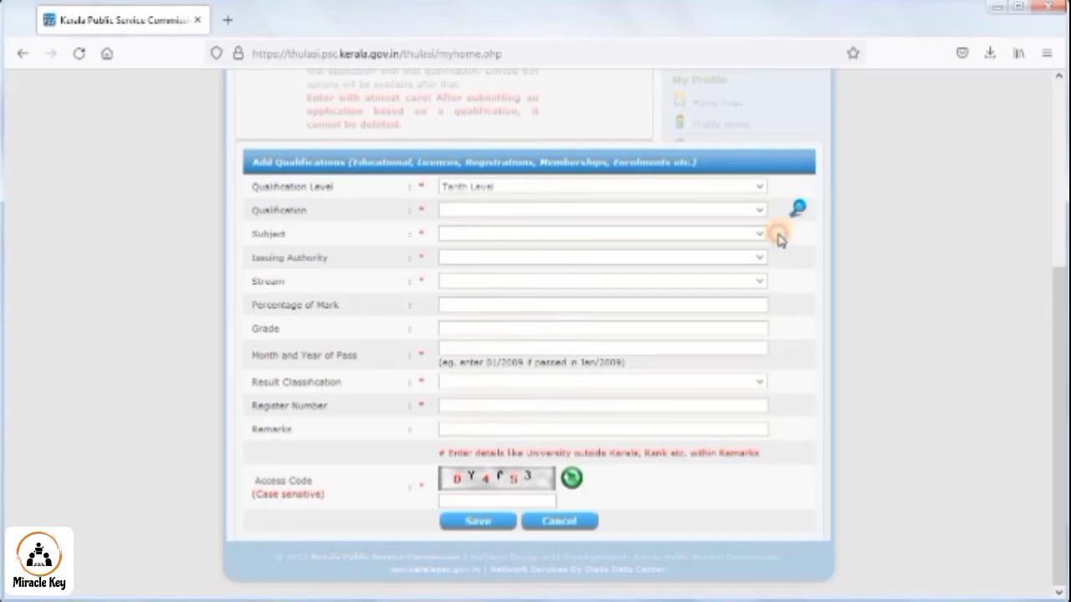
click(566, 210)
click(494, 387)
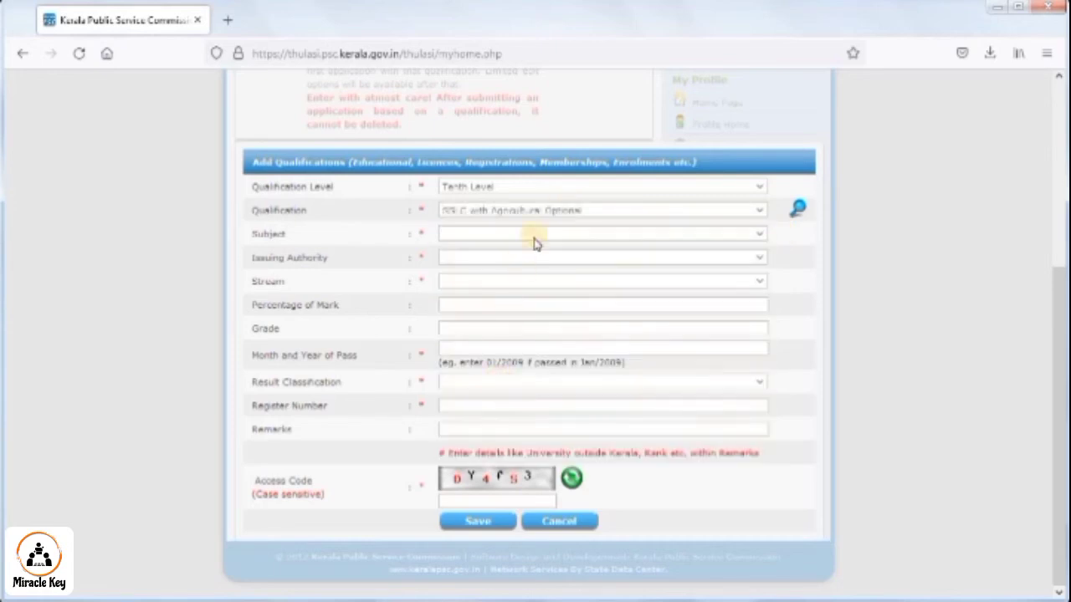
click(519, 214)
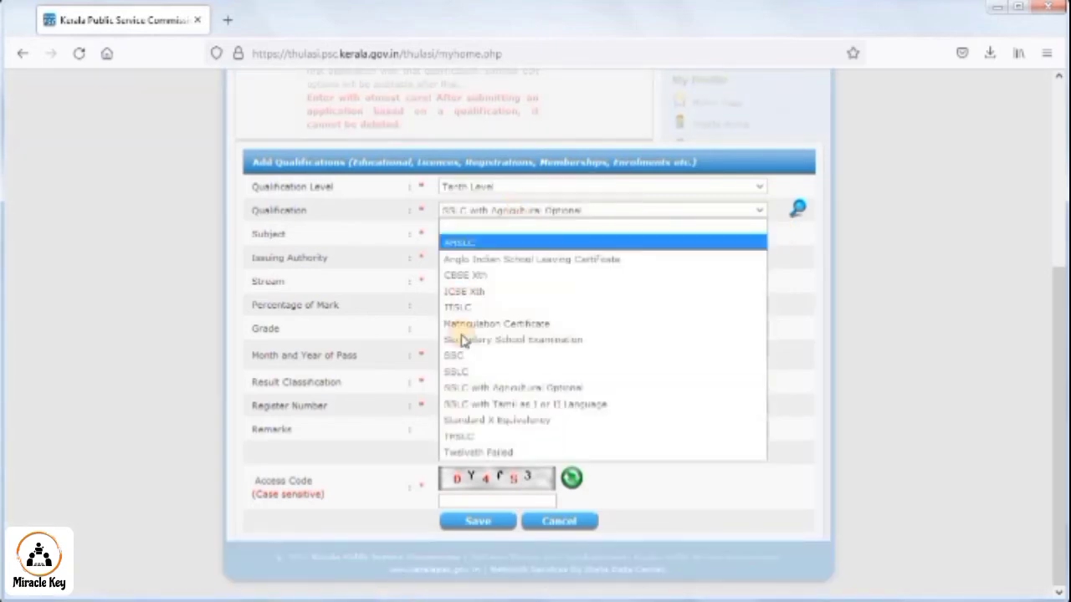
click(481, 371)
- Set subject General, issuing authority Edn. Dept - Kerala and stream Regular
click(476, 232)
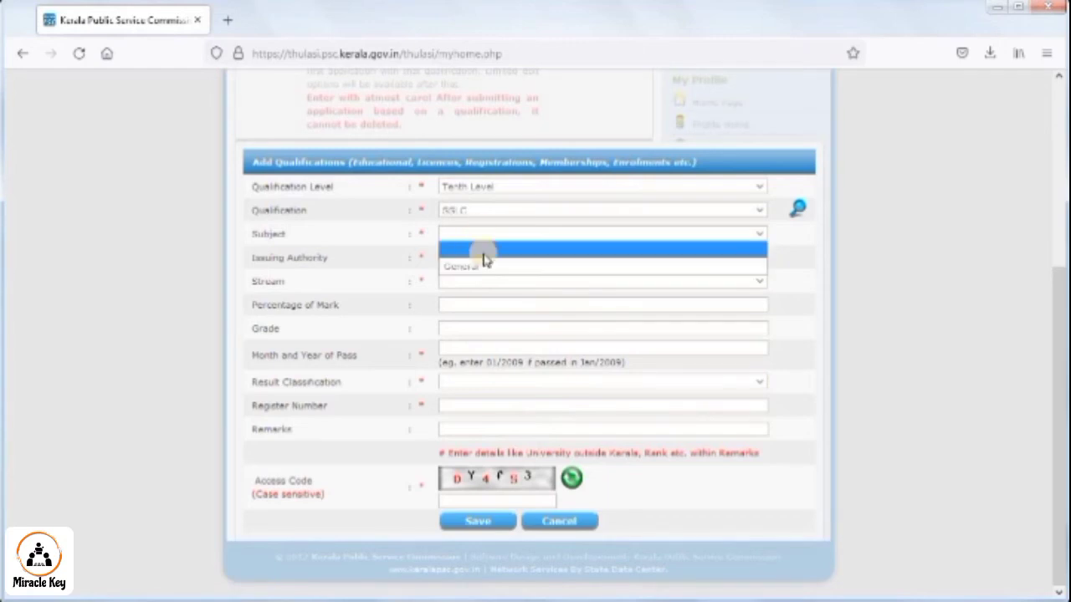
click(462, 260)
click(468, 265)
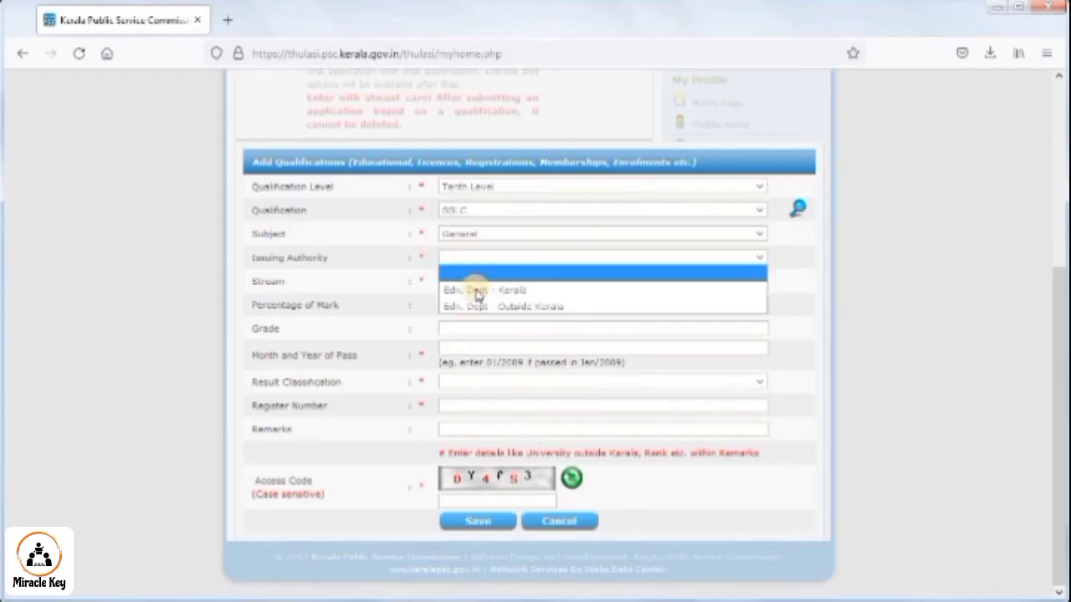
click(466, 289)
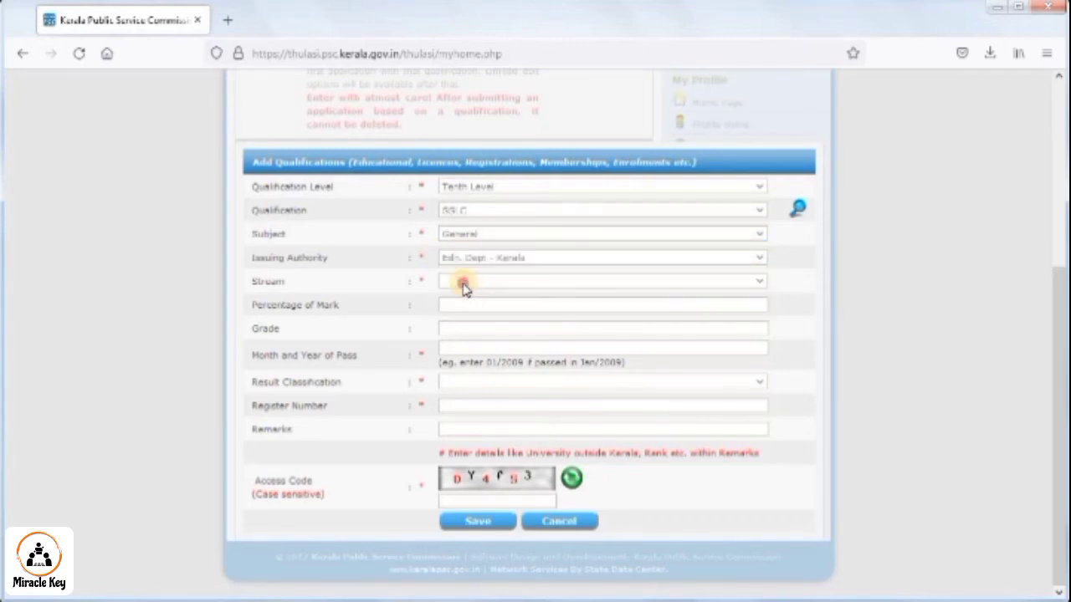
click(464, 284)
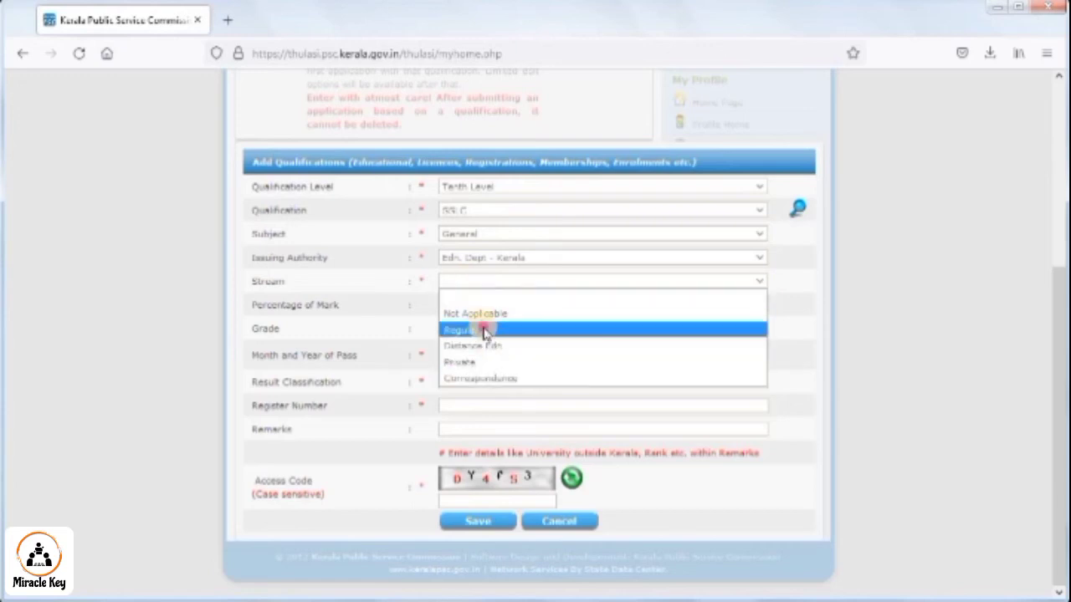
click(485, 331)
click(522, 280)
click(468, 331)
- Look over the mark, result classification and register number fields, then cancel the new qualification
click(447, 305)
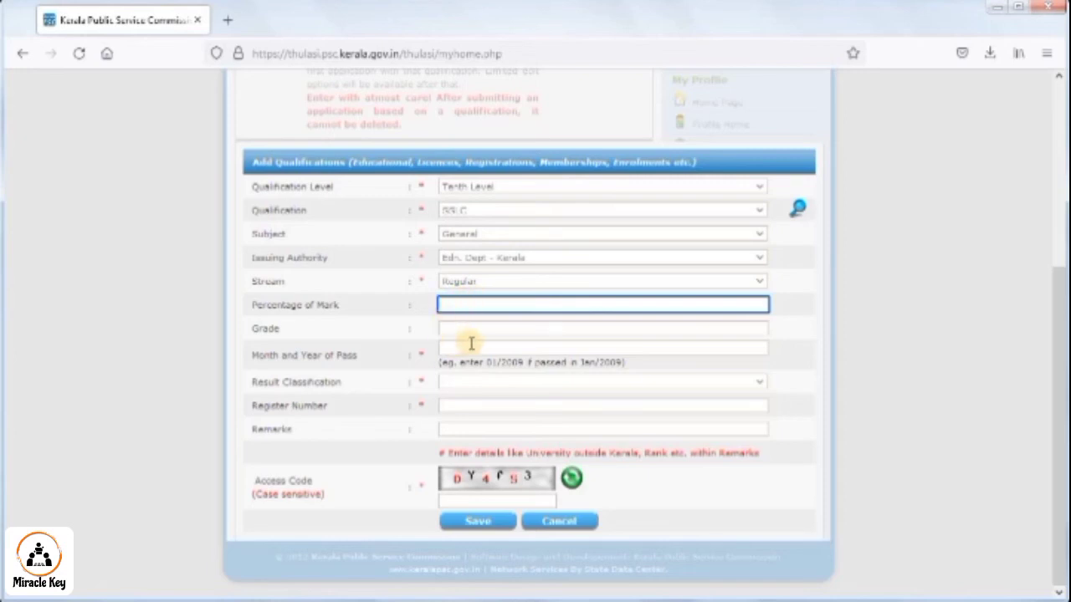
click(468, 383)
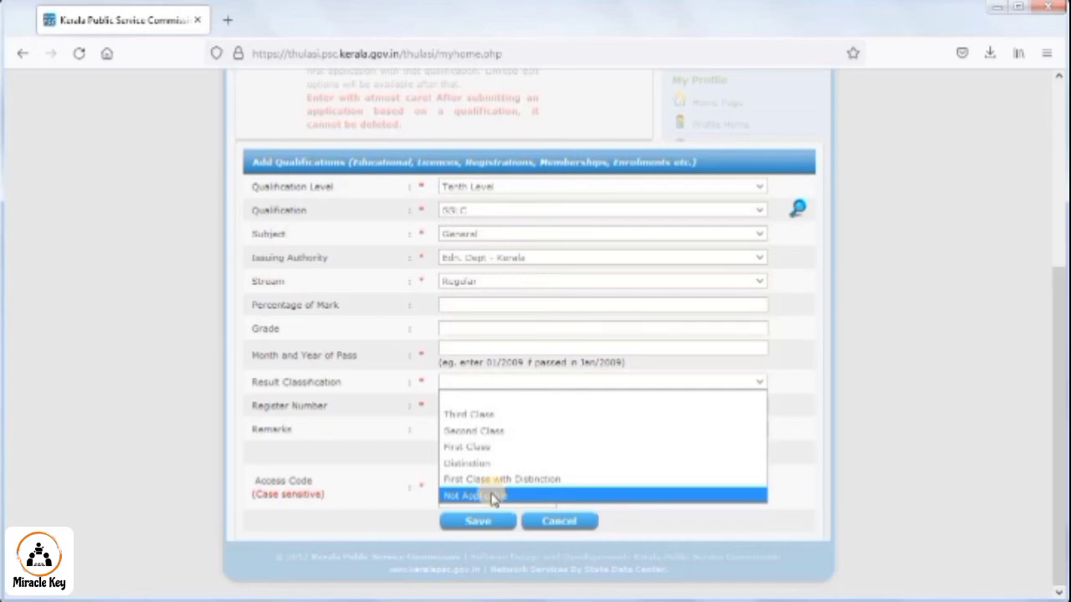
click(376, 476)
click(465, 404)
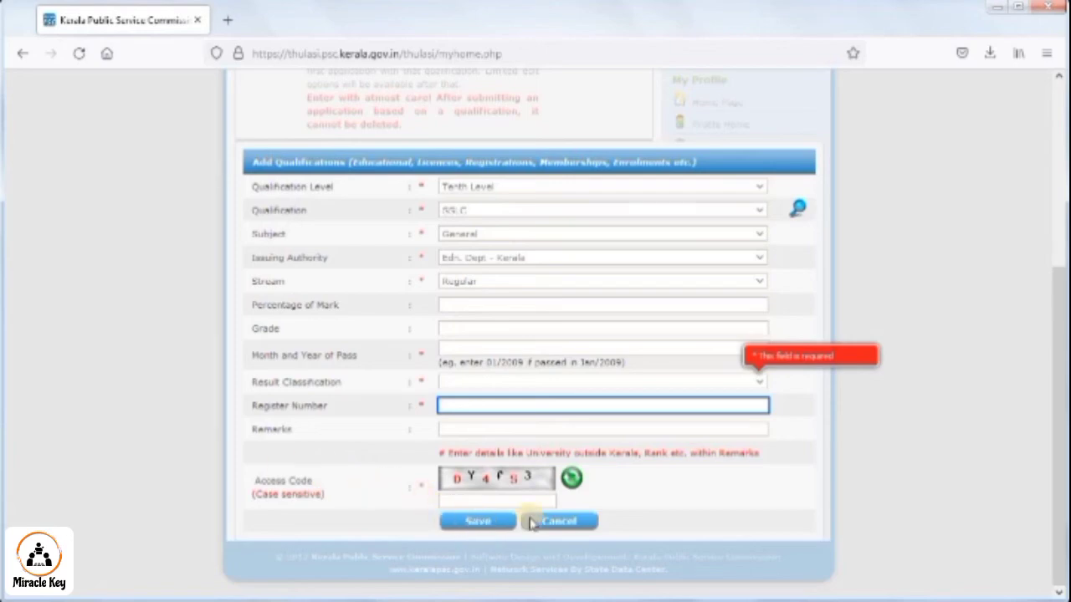
click(560, 521)
scroll(738, 304, up, 5)
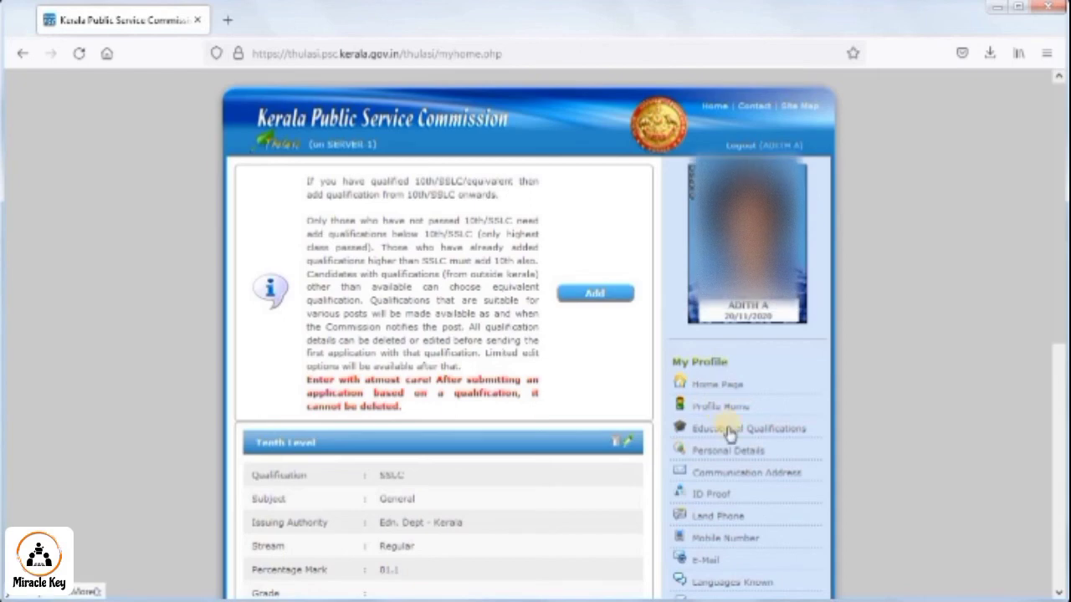
- Open the Declarations section and start a new declaration
scroll(732, 435, down, 3)
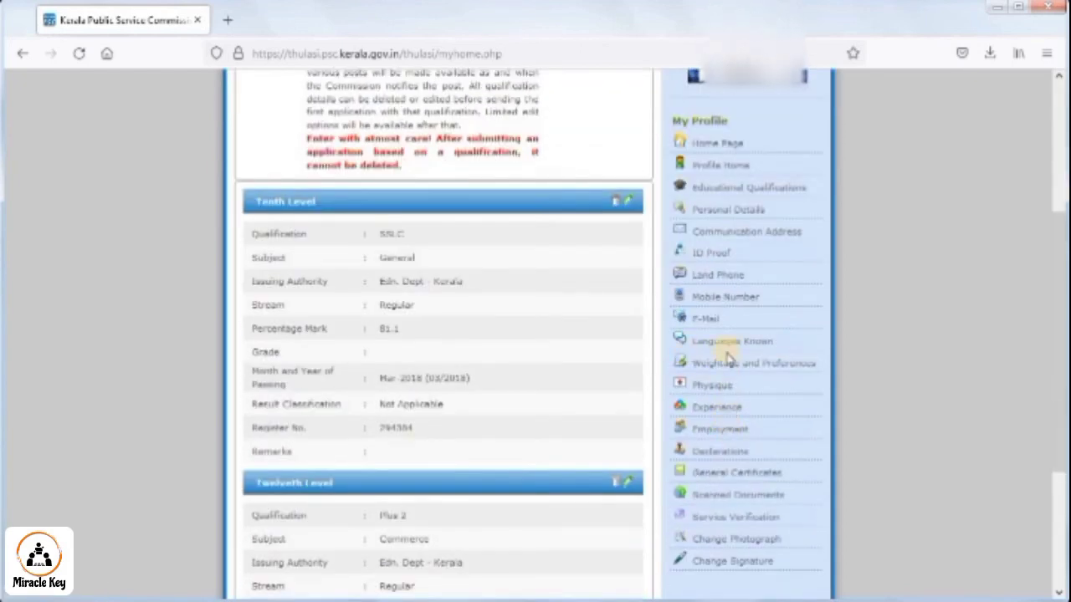
click(703, 456)
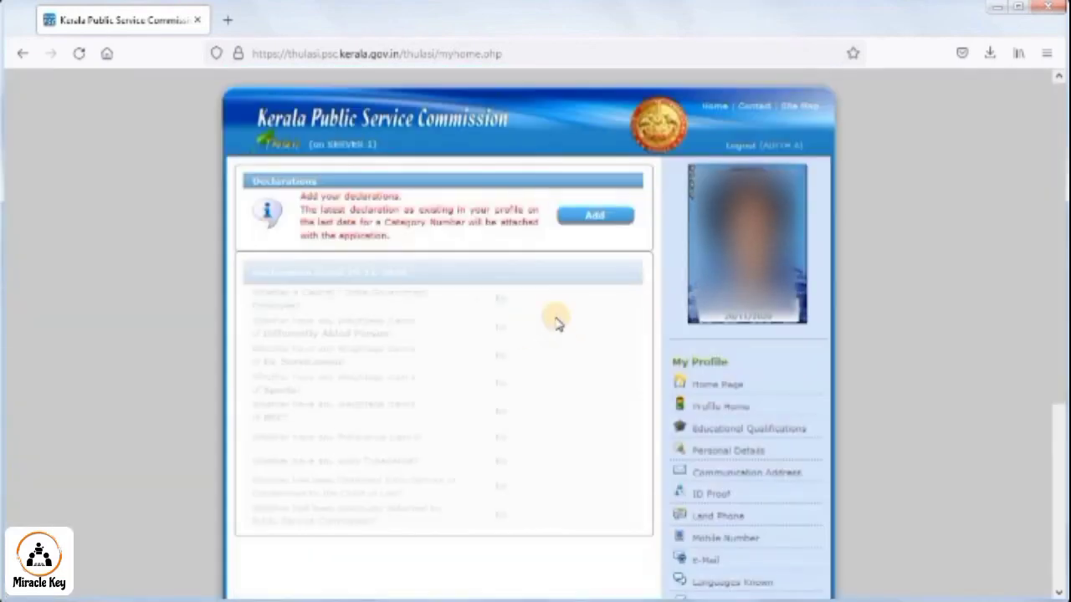
scroll(426, 339, down, 1)
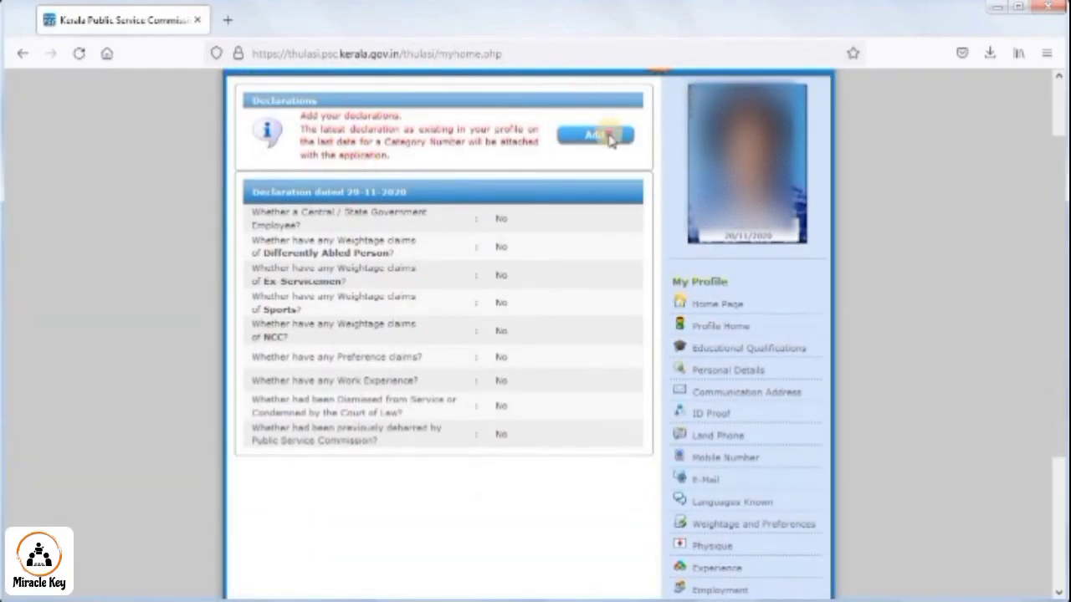
click(610, 136)
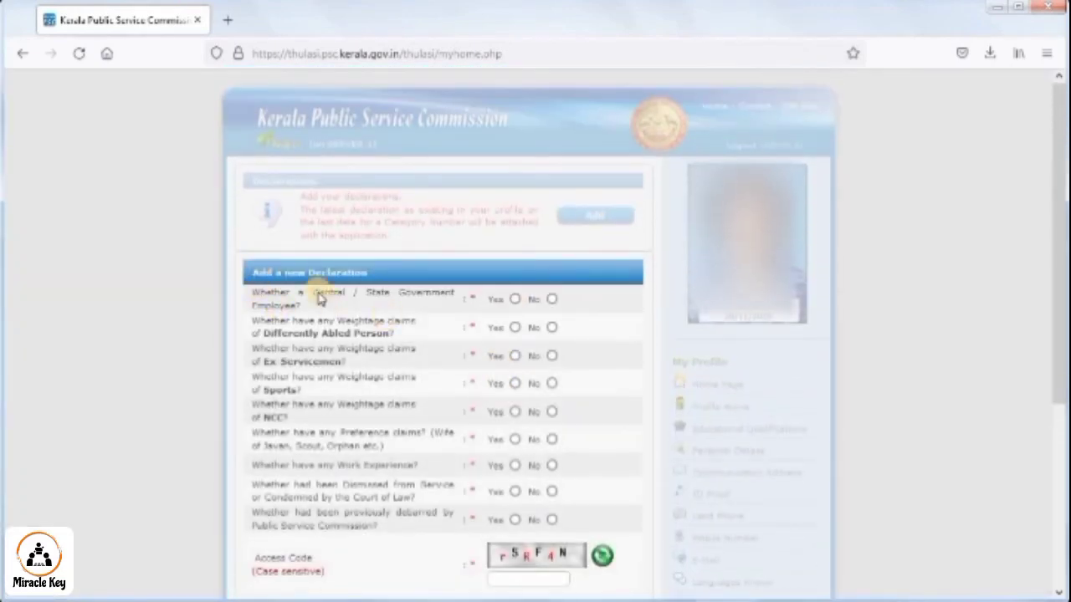
scroll(492, 216, down, 1)
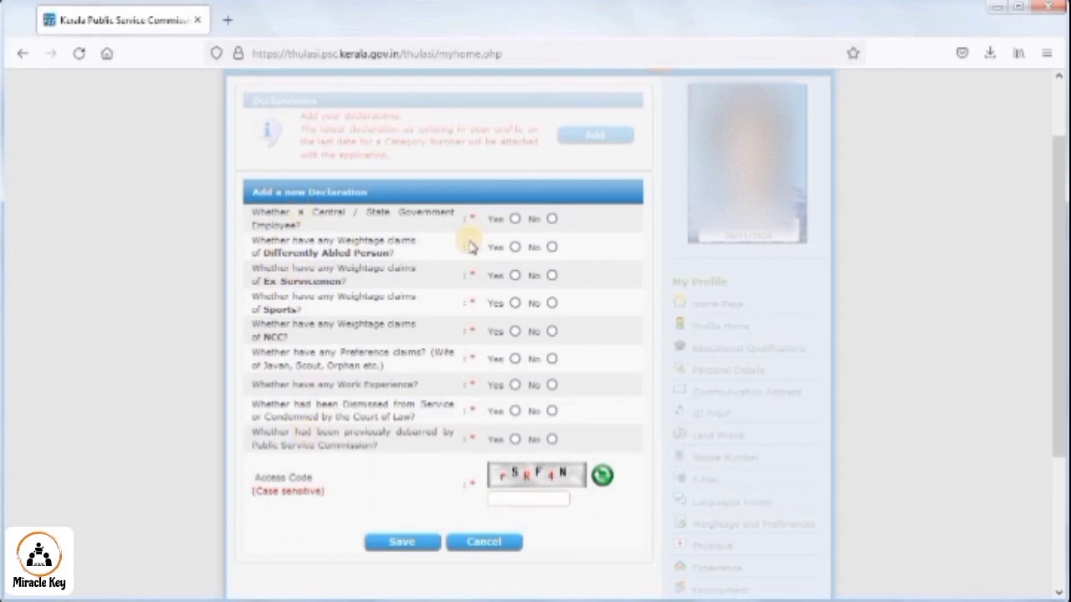
- Answer No to the government employee, Ex-Servicemen, preference and dismissal questions, then close the form
click(551, 218)
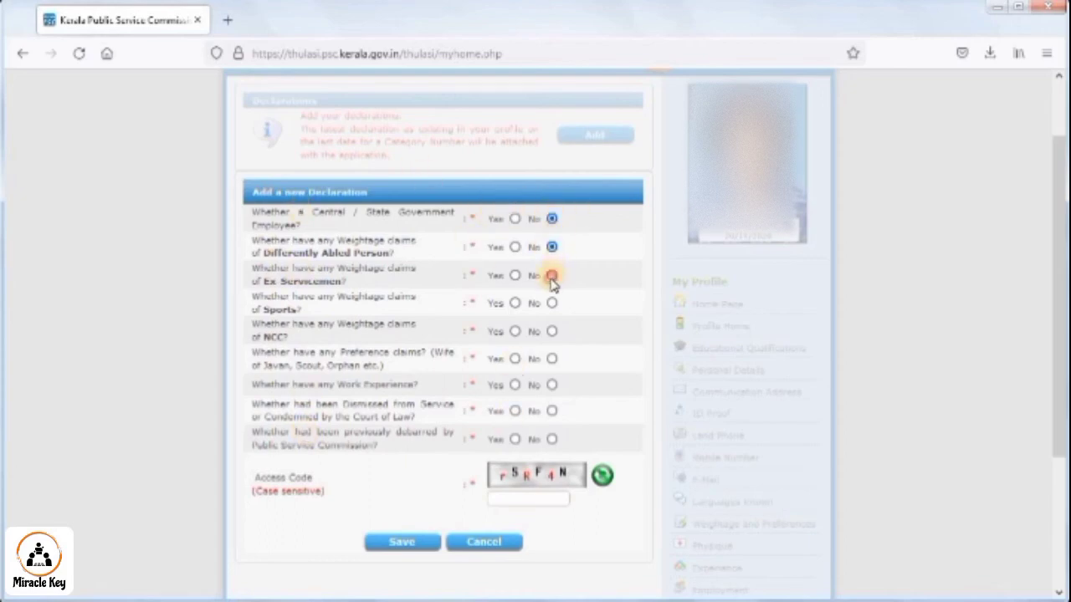
click(551, 277)
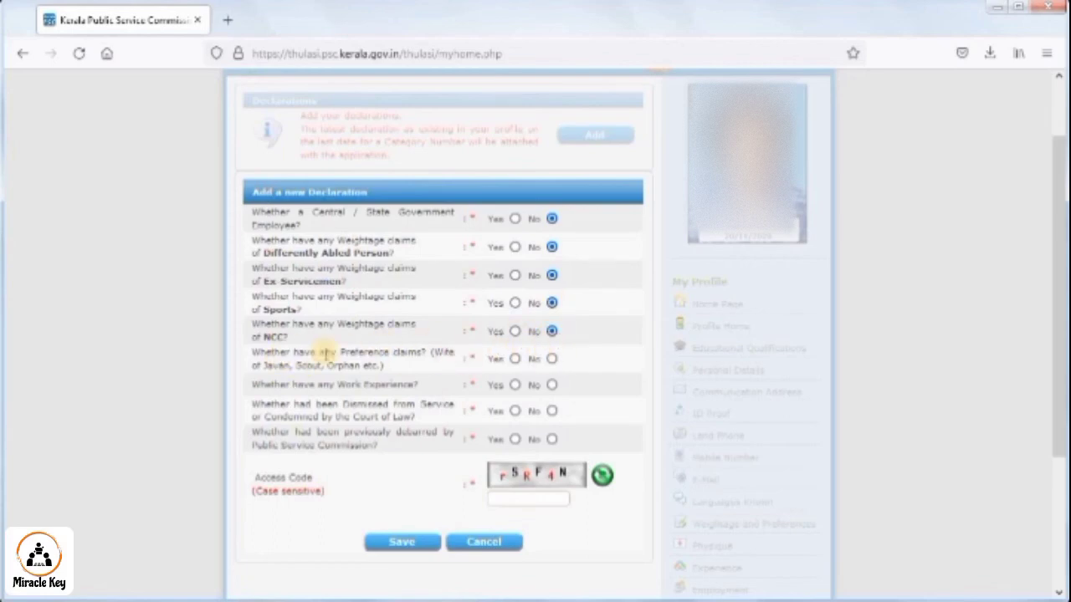
click(552, 359)
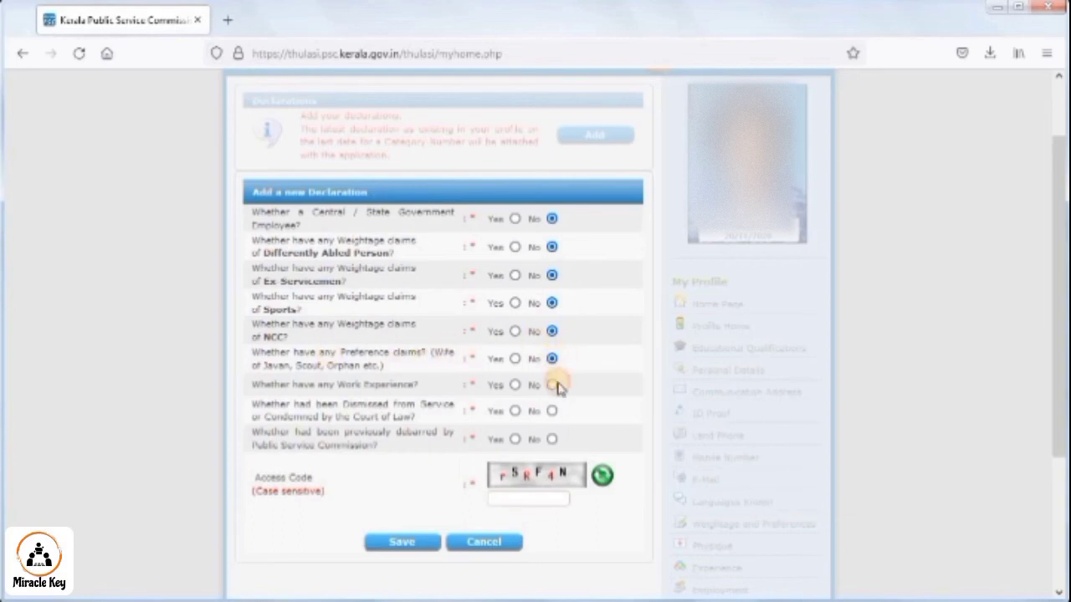
click(552, 411)
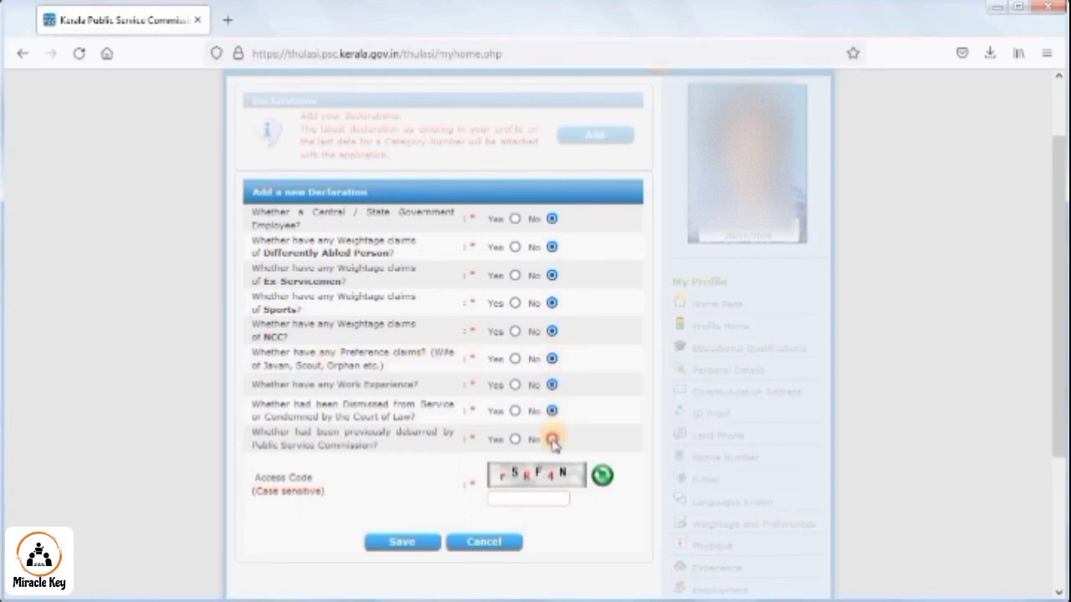
click(478, 542)
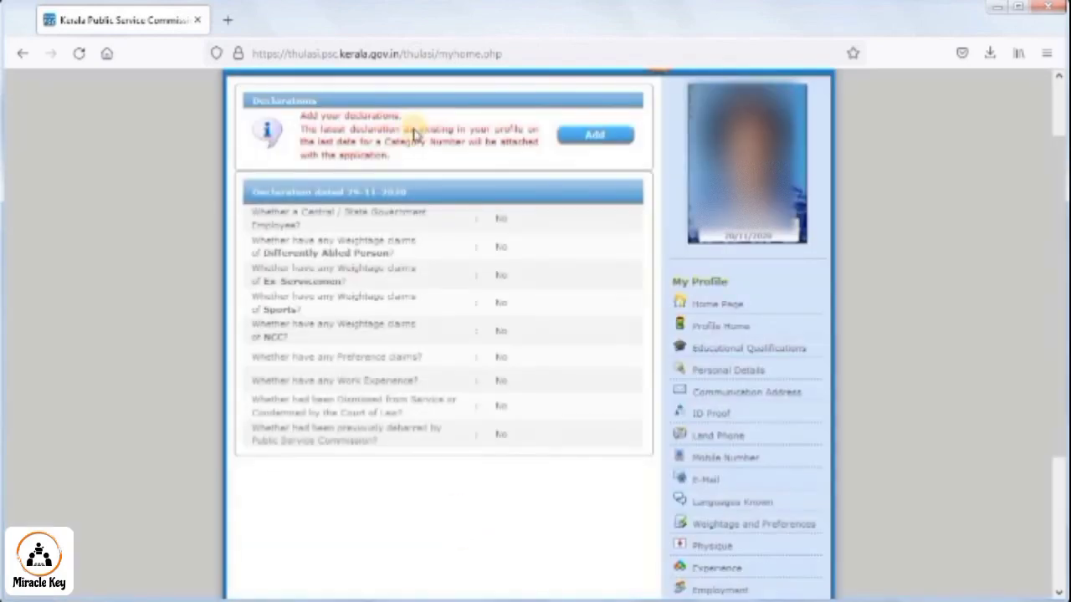
scroll(674, 531, down, 4)
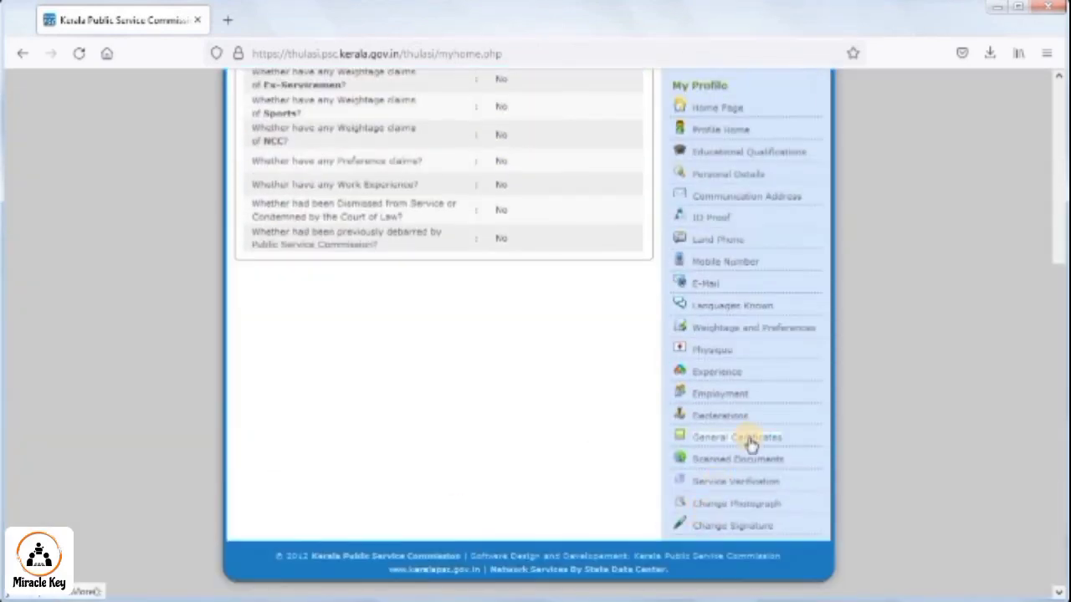
scroll(732, 330, up, 1)
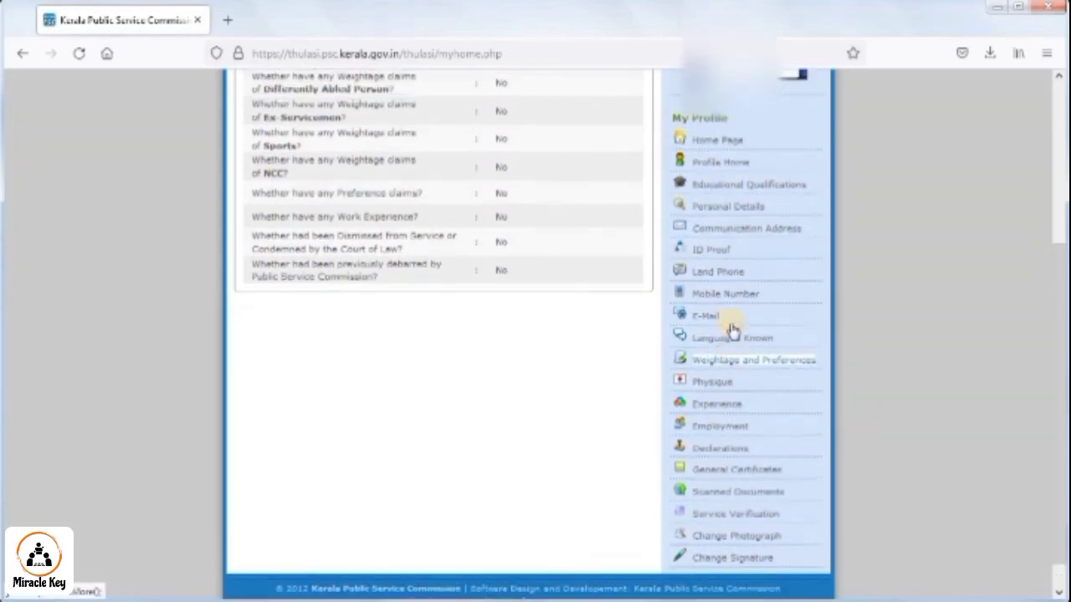
- Try a weightage claim with group NCC and sub group Certificate Obtained, without completing it
click(736, 360)
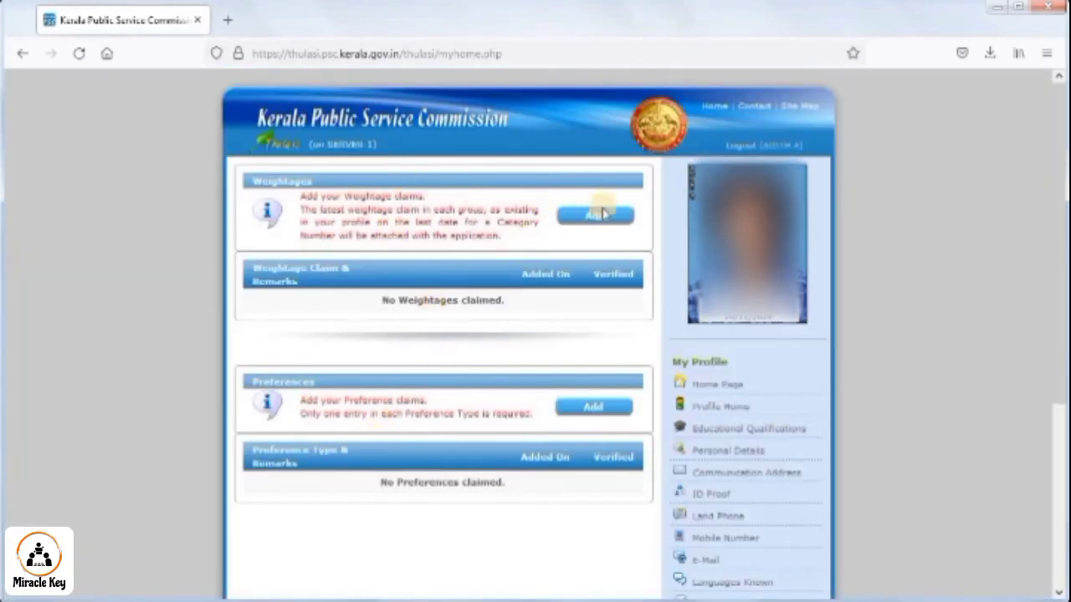
click(602, 214)
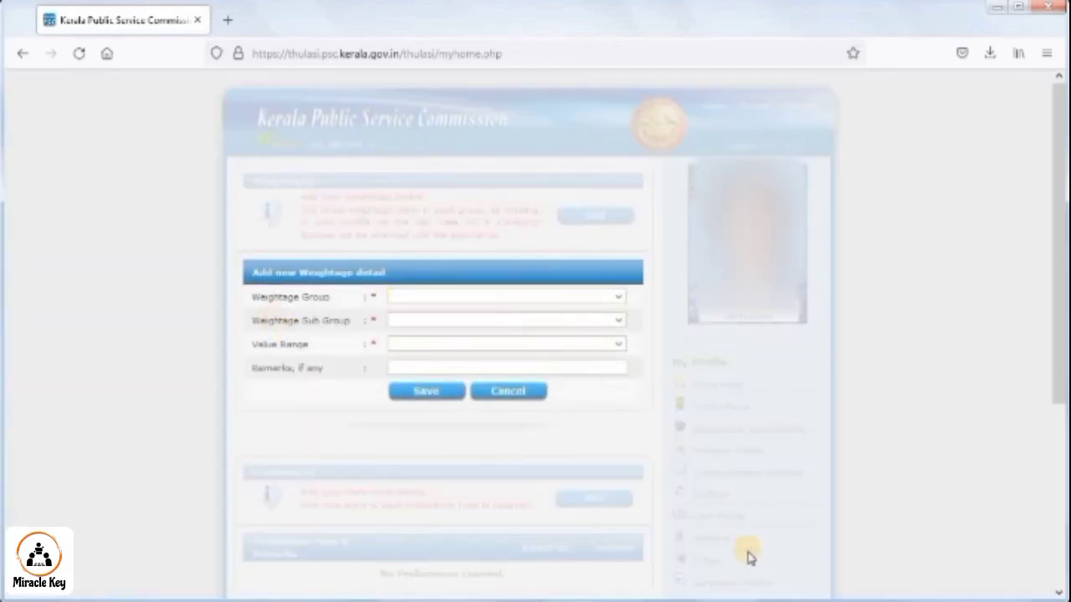
click(461, 296)
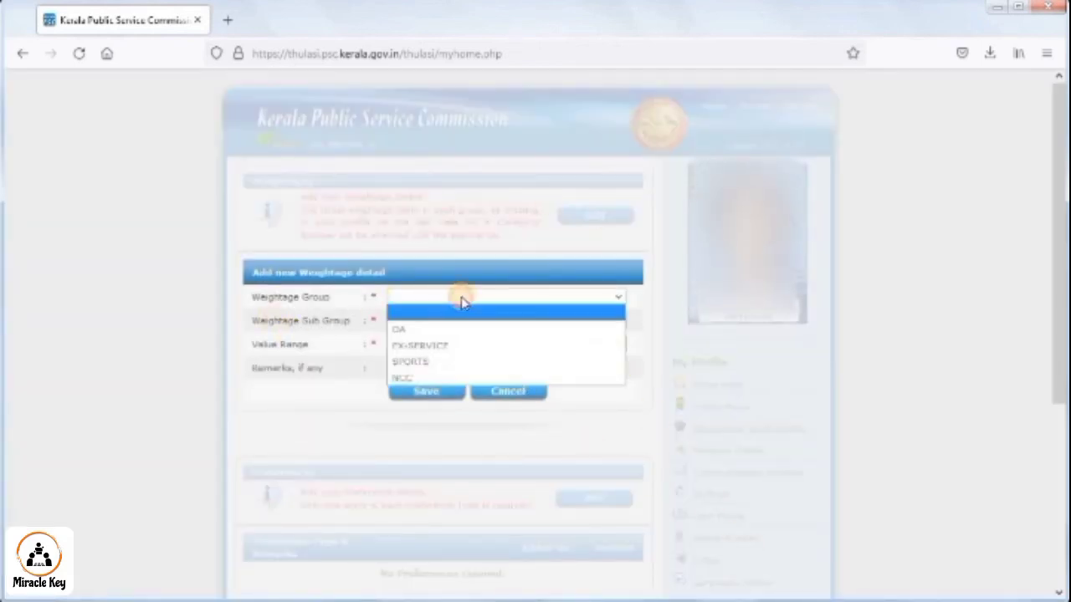
click(456, 379)
click(415, 321)
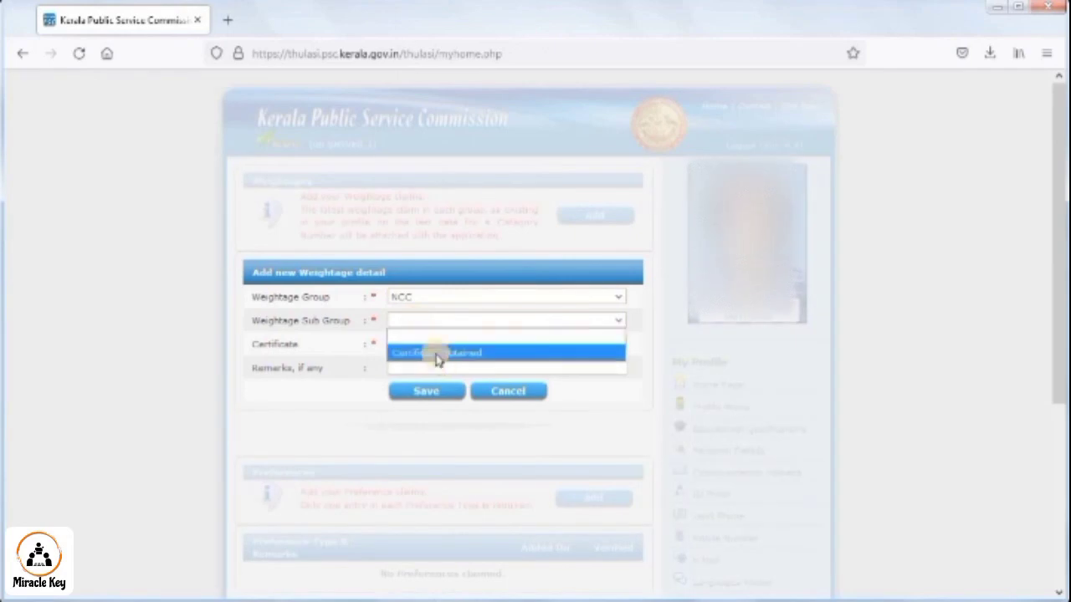
click(426, 356)
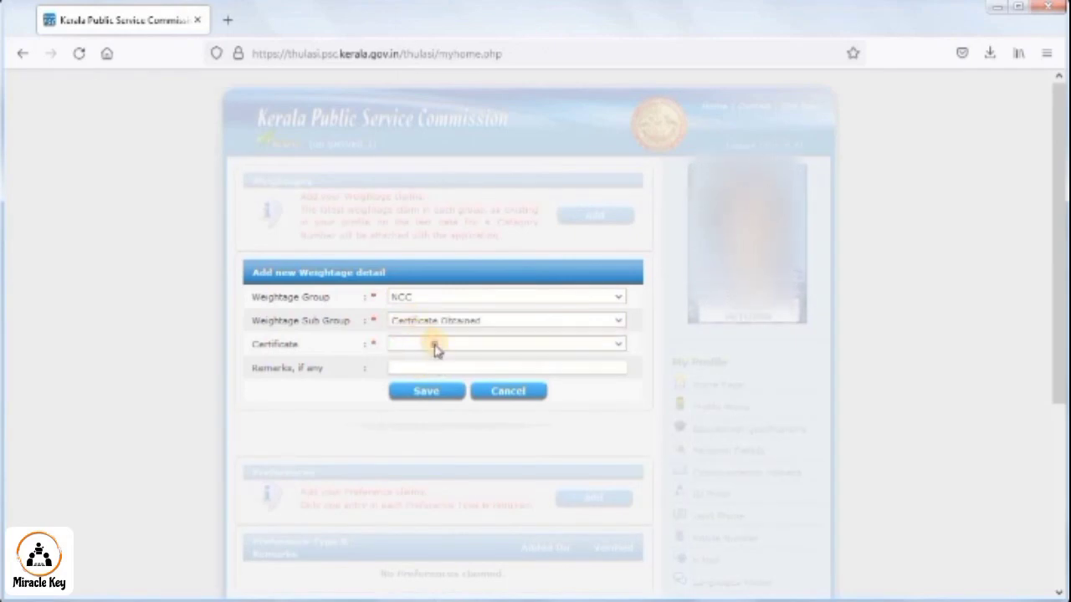
click(437, 345)
click(342, 401)
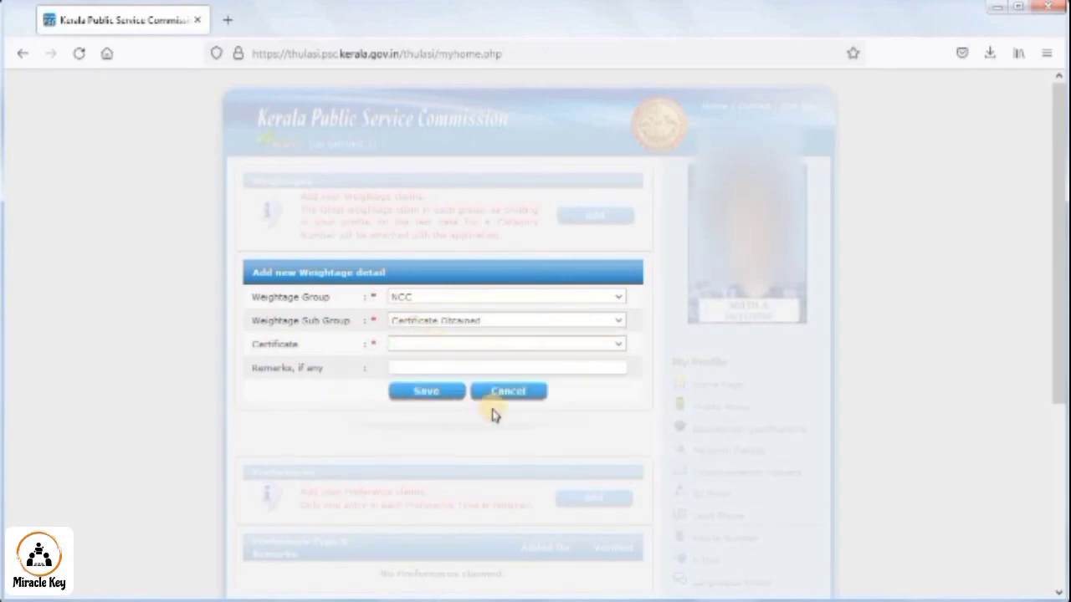
scroll(524, 490, down, 2)
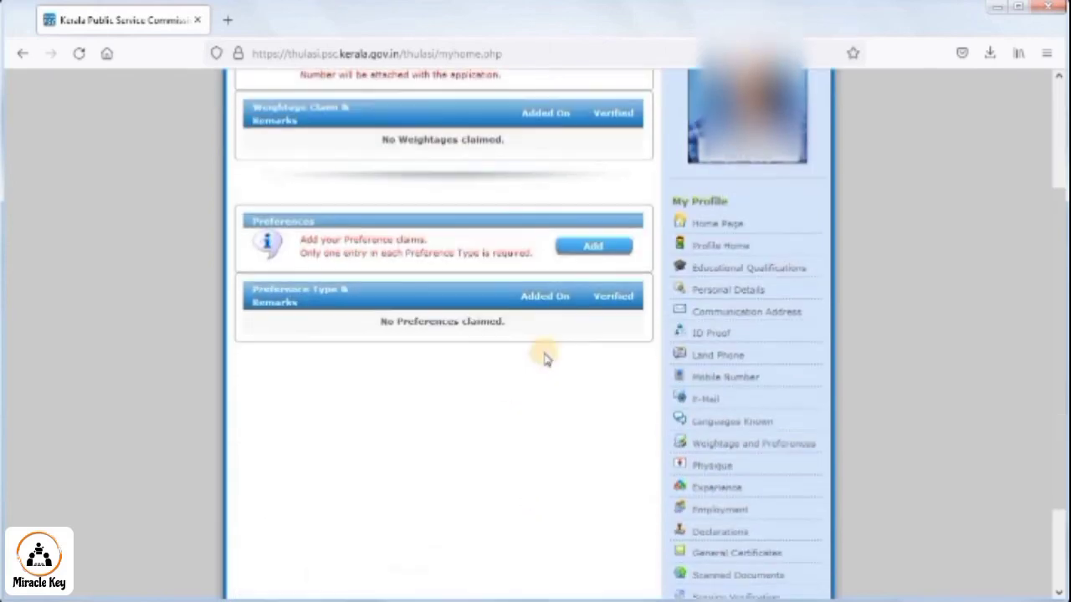
- Try a SCOUT/GUIDE preference claim, then discard it without saving
click(566, 241)
click(437, 313)
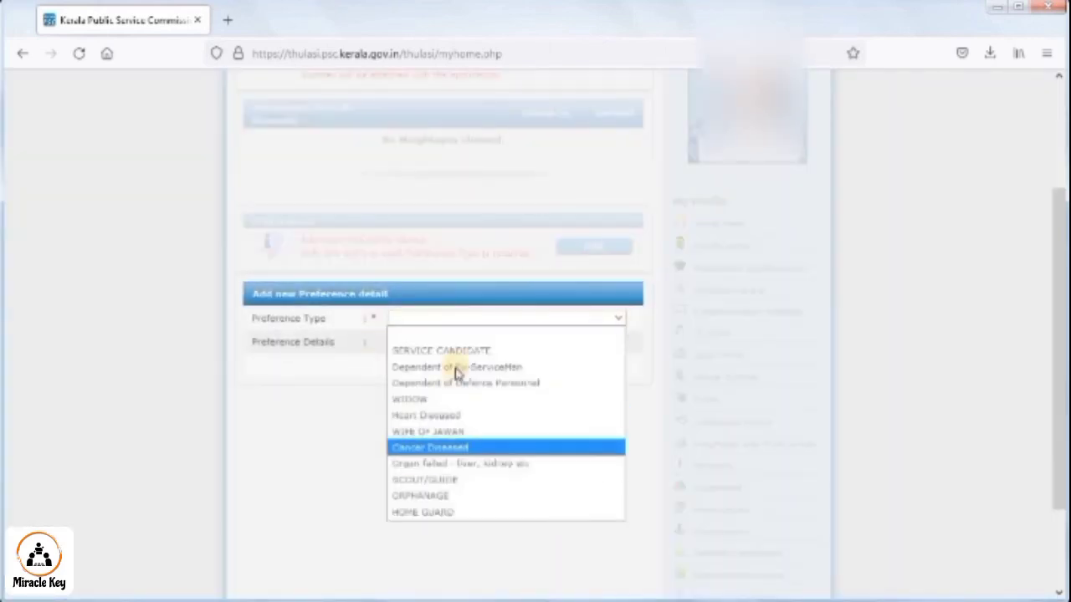
click(428, 480)
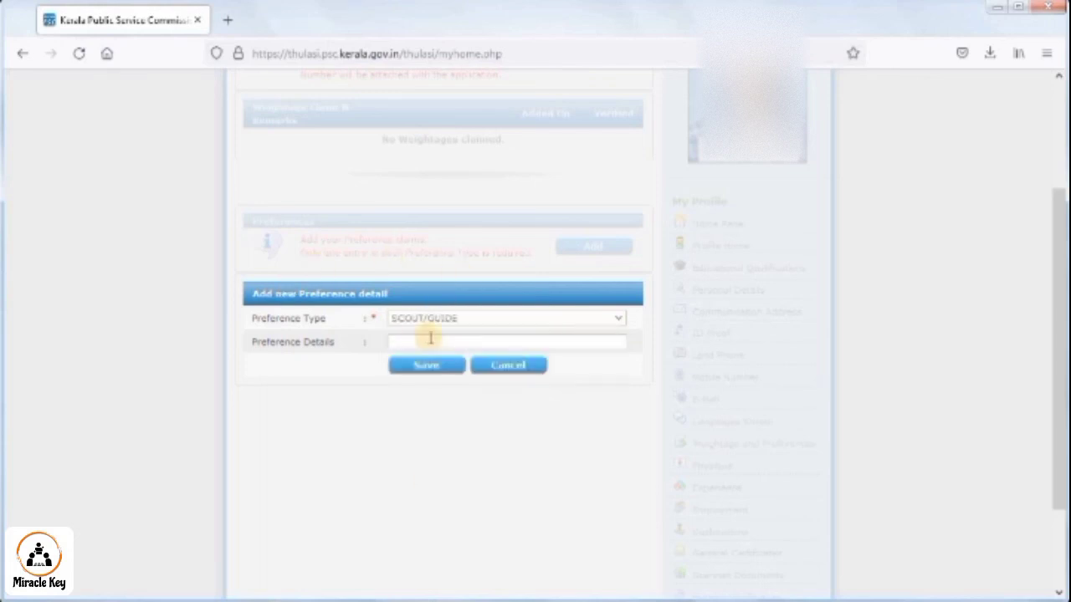
click(499, 363)
scroll(628, 416, down, 3)
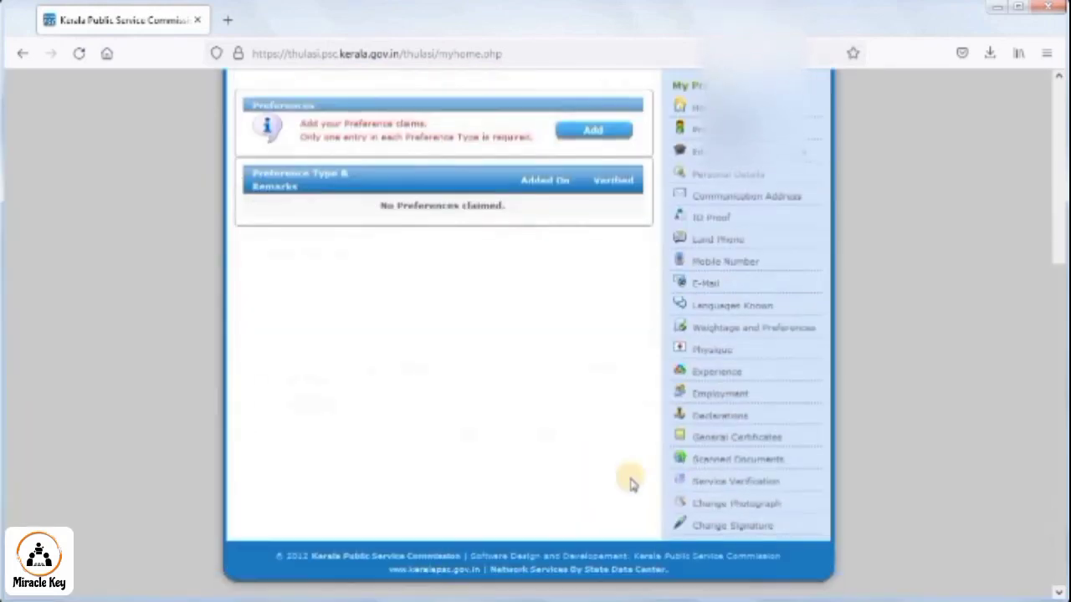
- View the Physique section's Physical Status form and cancel it without entering measurements
click(709, 355)
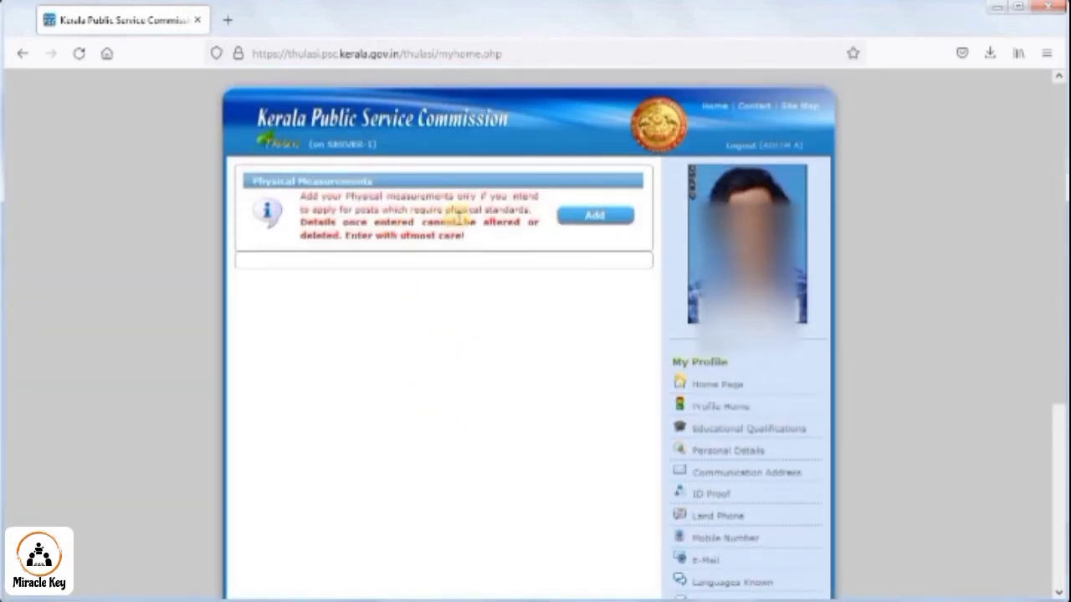
click(586, 215)
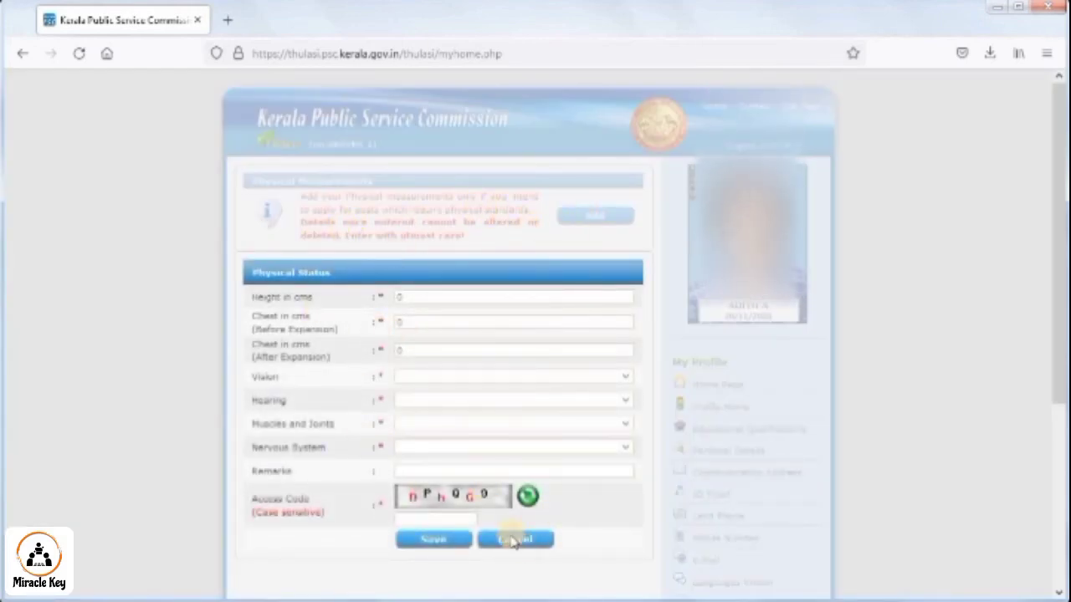
click(516, 540)
scroll(550, 383, down, 2)
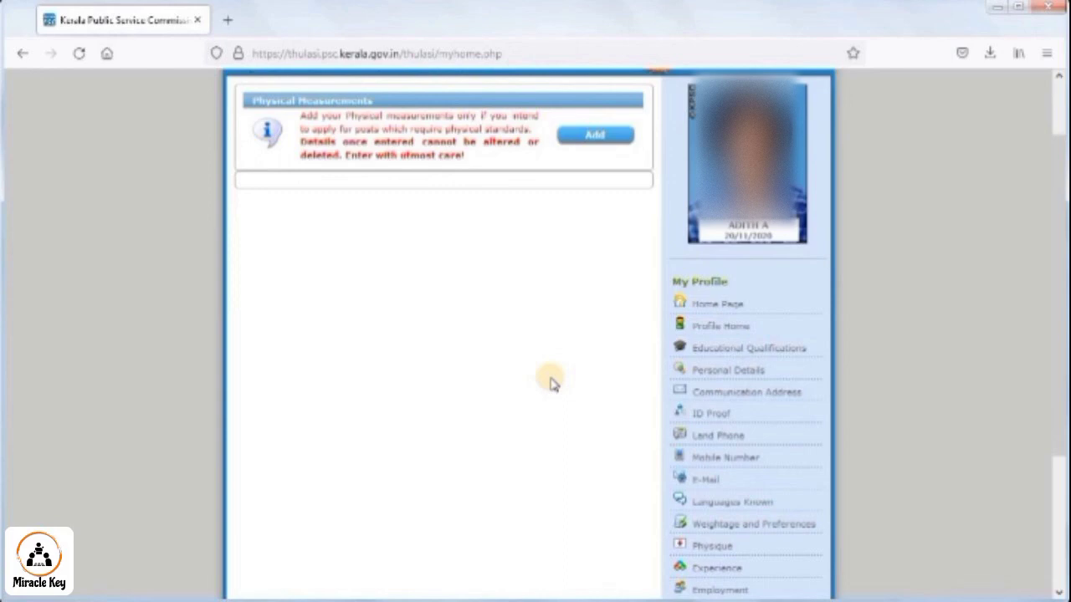
scroll(576, 357, down, 4)
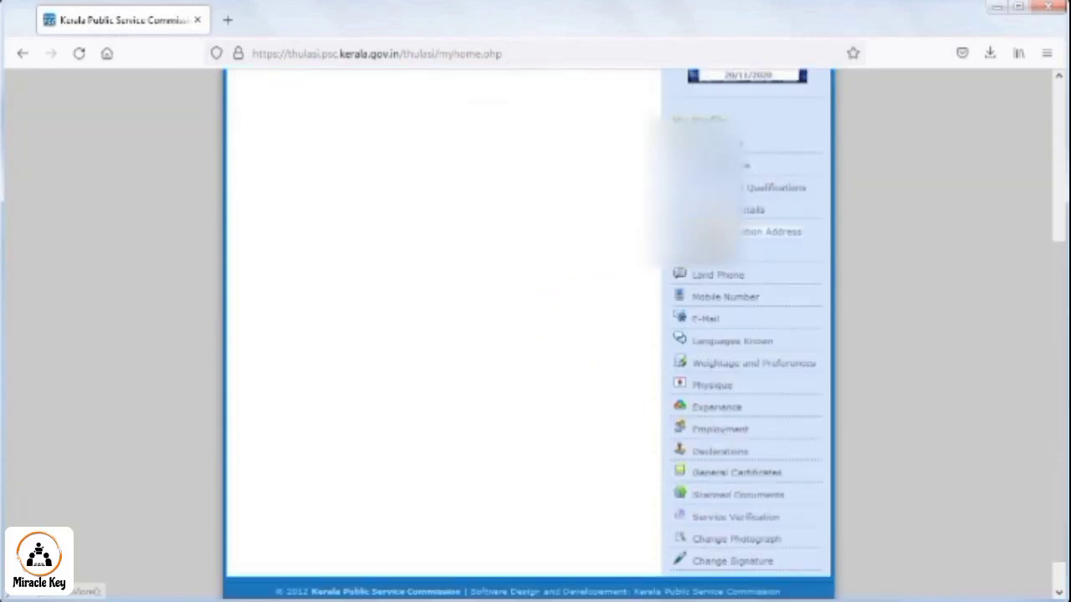
- Check the Mobile Number page shows SMS-verified status, then go back to Home Page
click(727, 302)
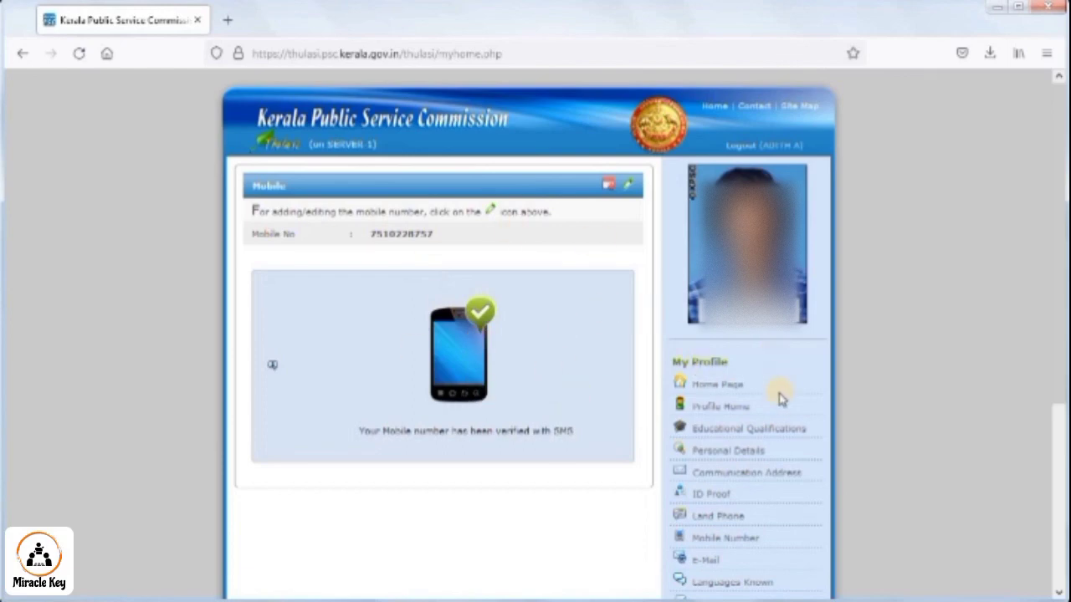
scroll(773, 477, down, 5)
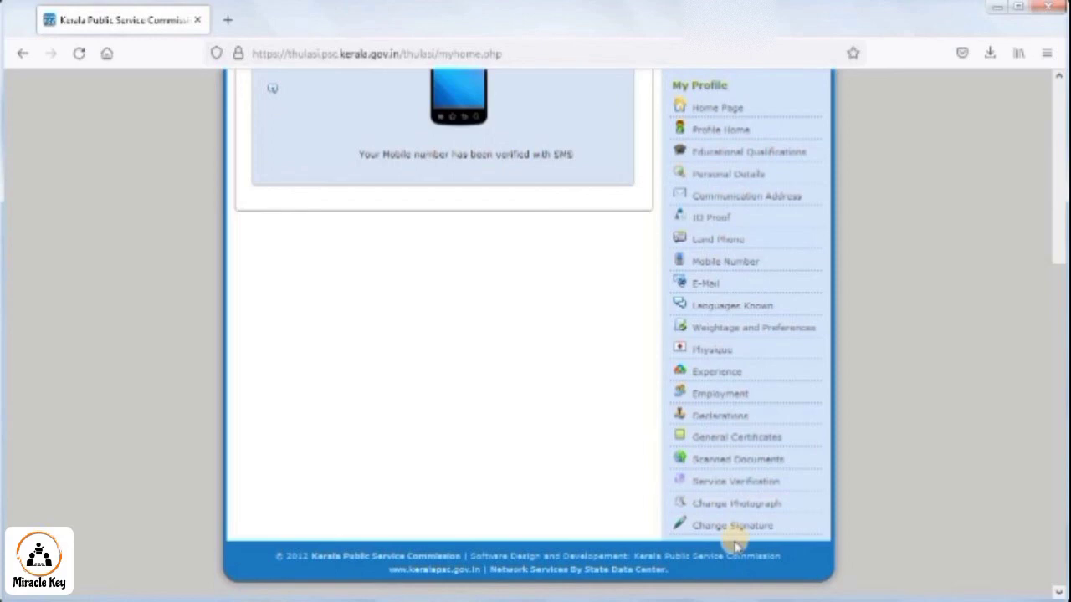
scroll(736, 368, up, 2)
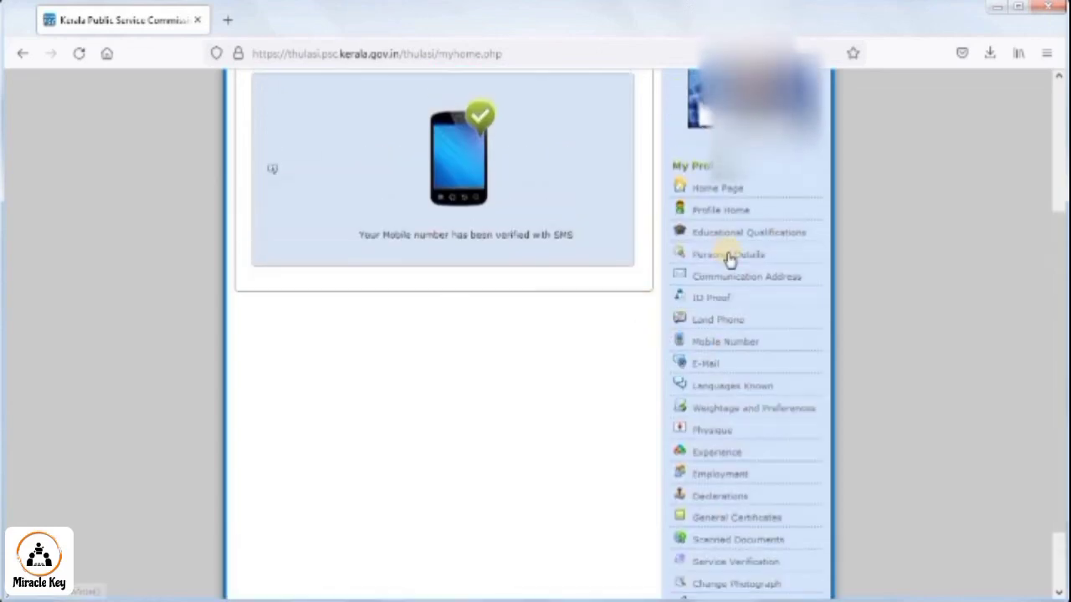
click(717, 201)
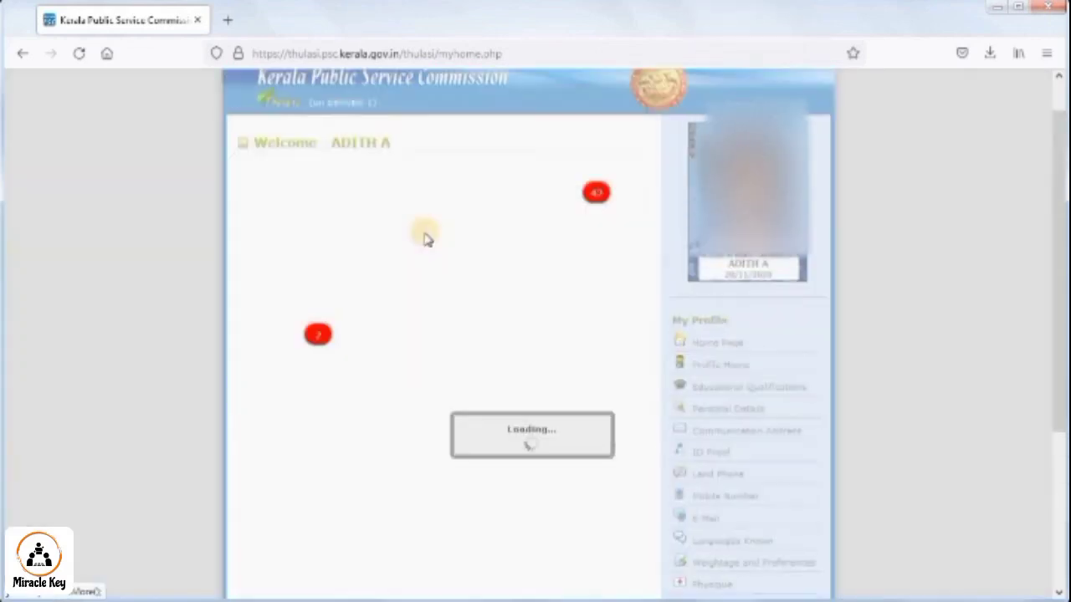
- Review the active notifications summary and its notification classes, then log out
scroll(535, 180, up, 1)
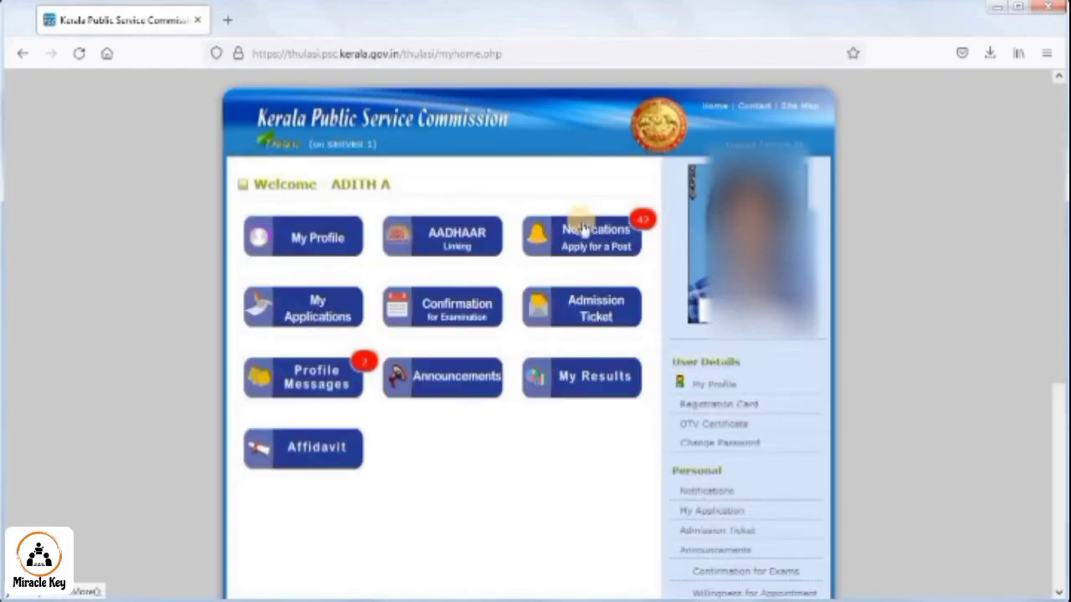
click(577, 245)
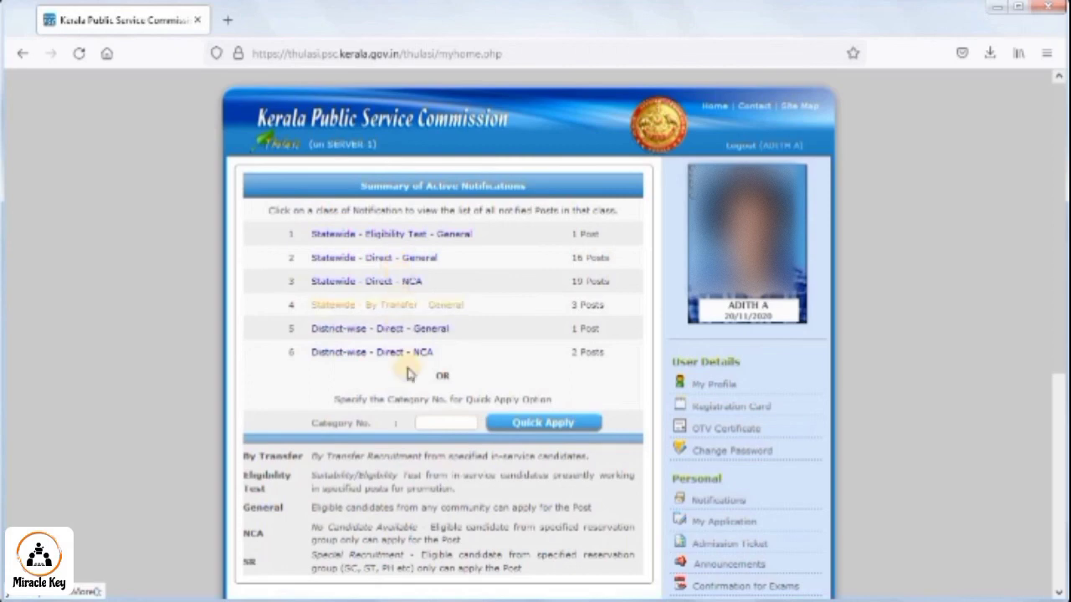
drag(268, 464, 546, 575)
click(545, 576)
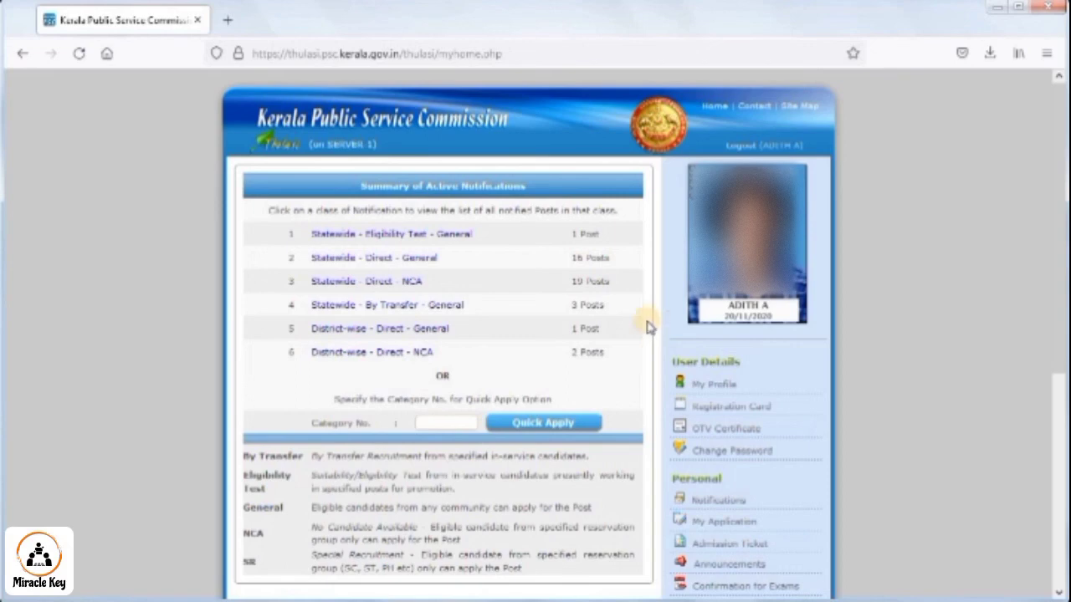
click(731, 147)
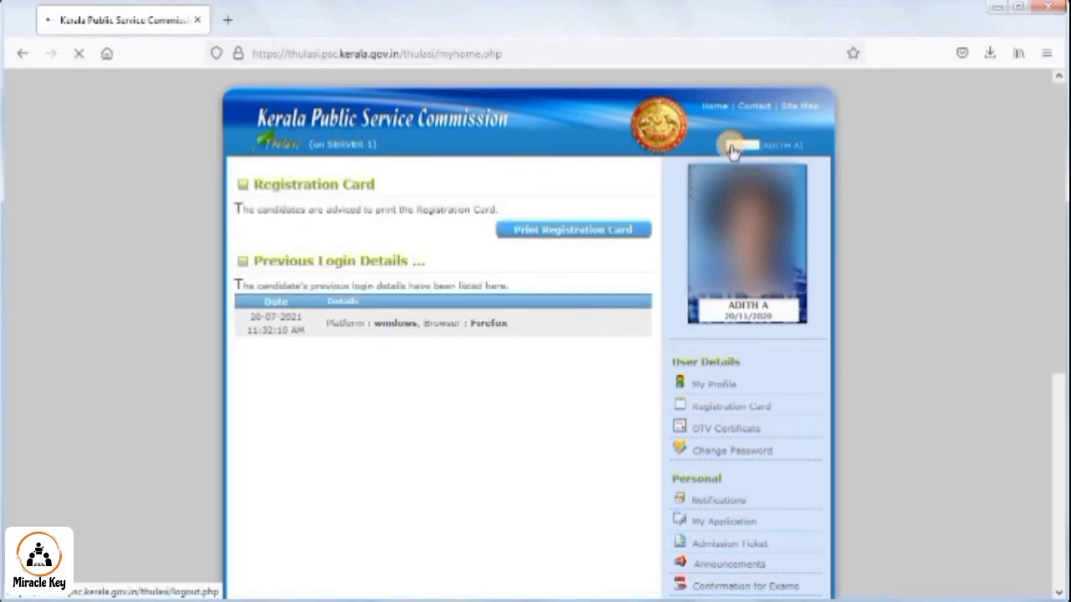